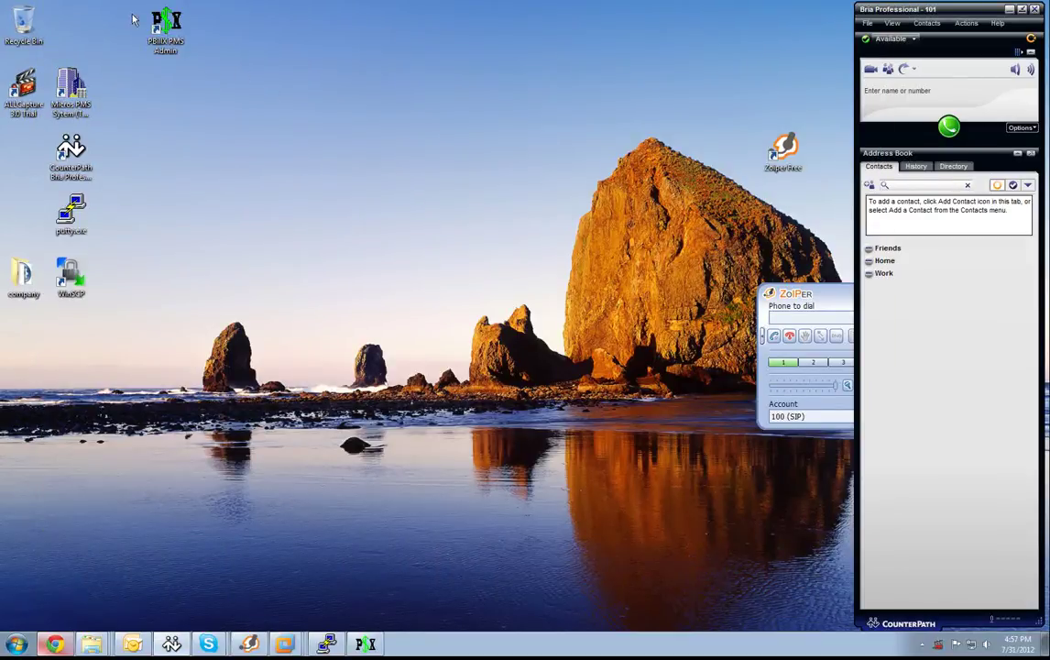
Group the PBillX PMS Admin and Micros PMS System shortcuts side by side near the desktop centre.
drag(159, 25, 255, 149)
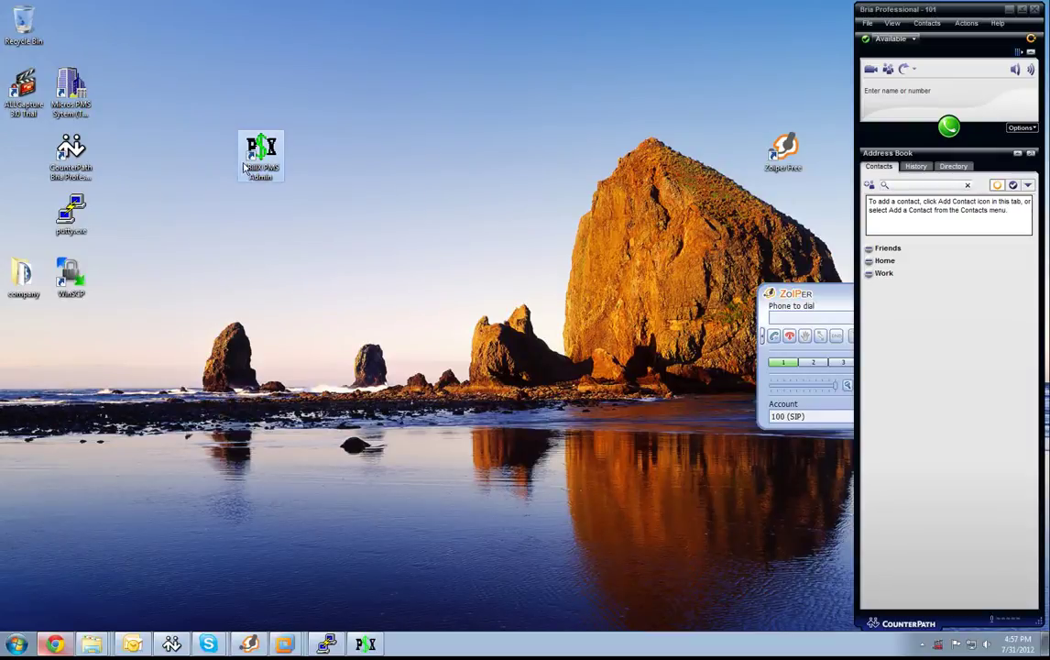
drag(256, 154, 305, 240)
drag(70, 91, 225, 212)
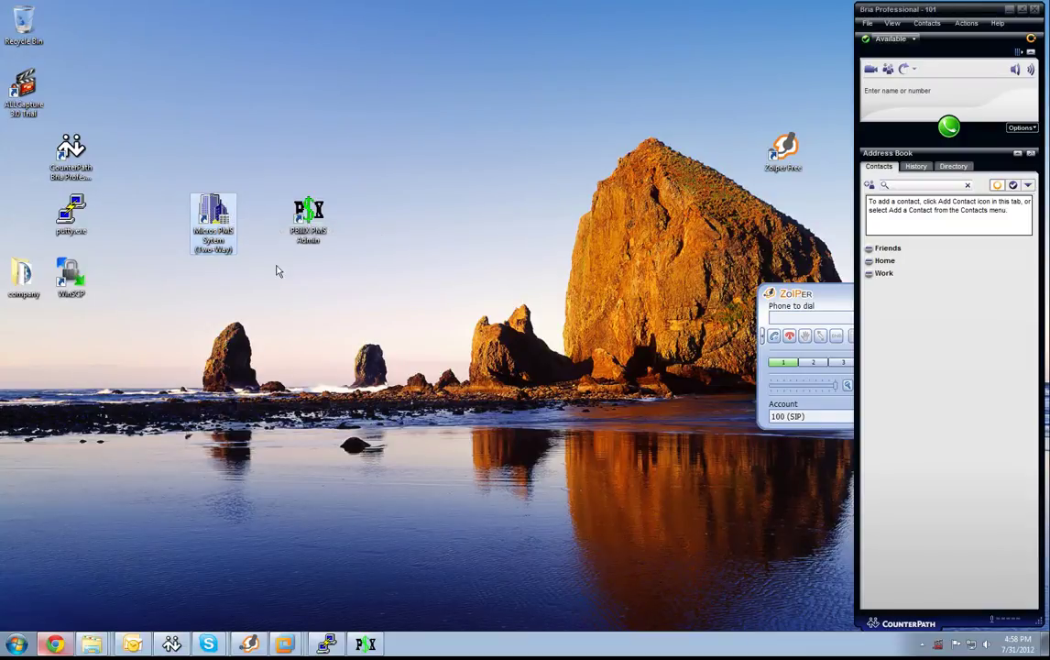
drag(308, 215, 355, 216)
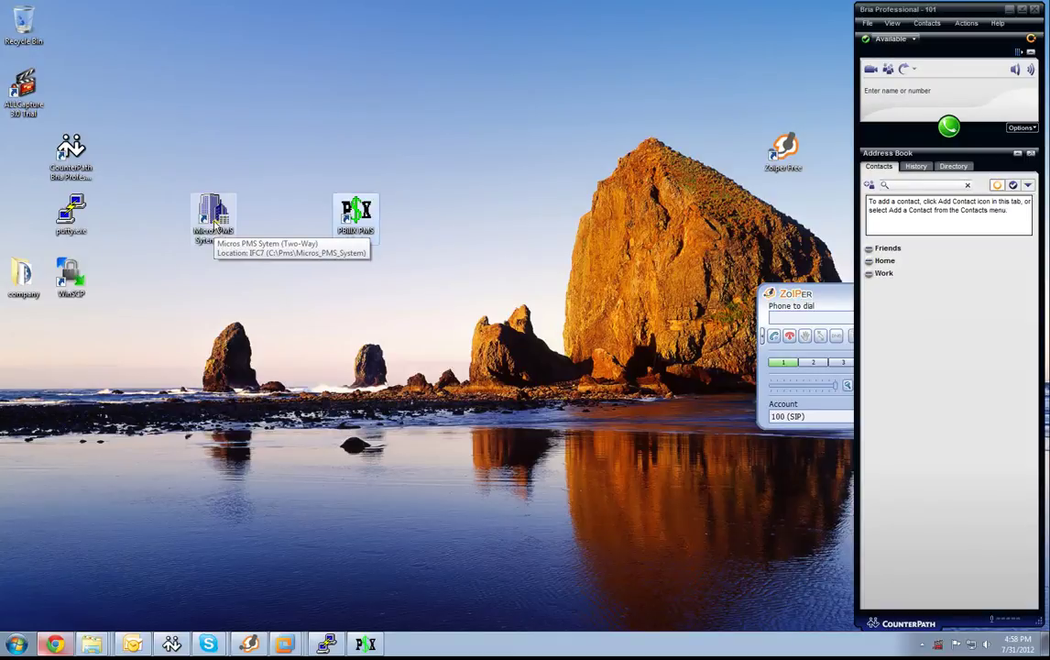
Launch the Micros PMS Fidelio console, park it lower left, and move the PBillX shortcut upper right.
double_click(213, 218)
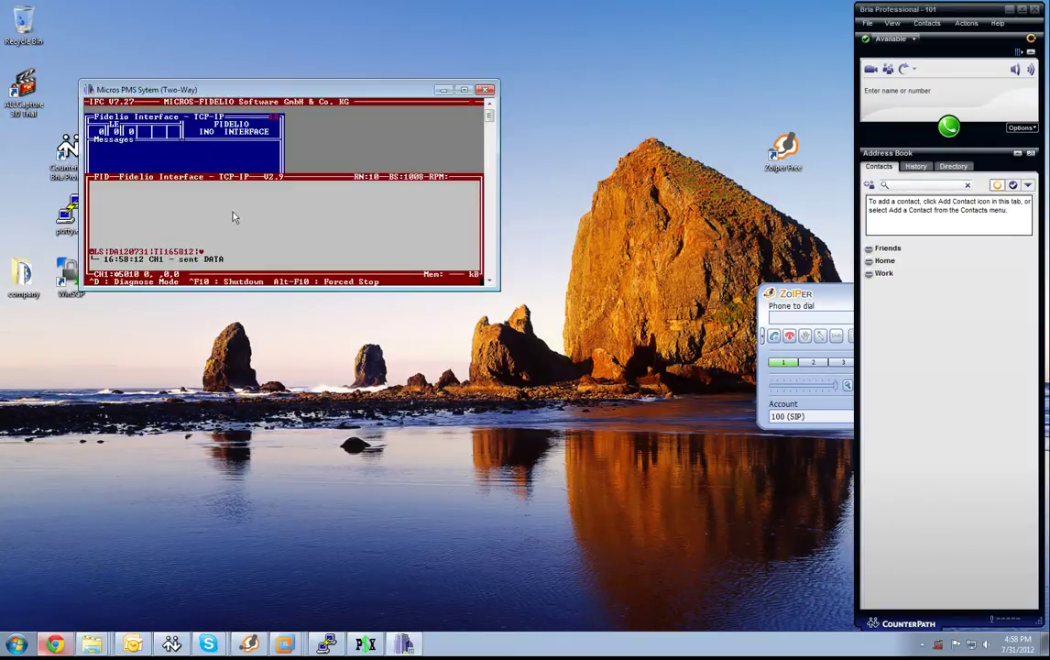
drag(257, 89, 186, 400)
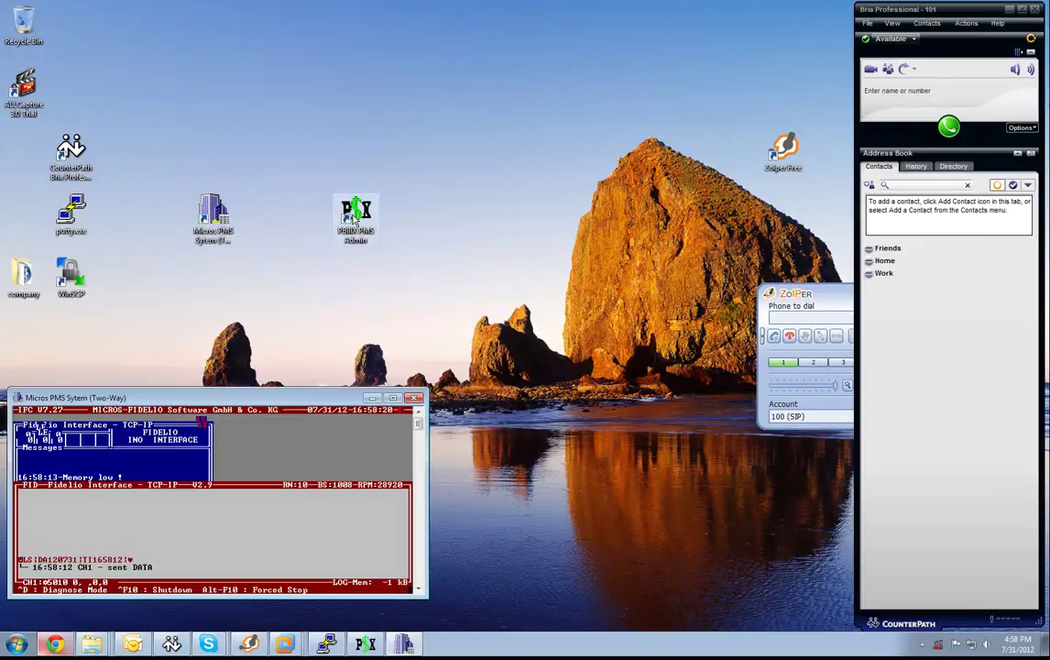
drag(355, 215, 544, 154)
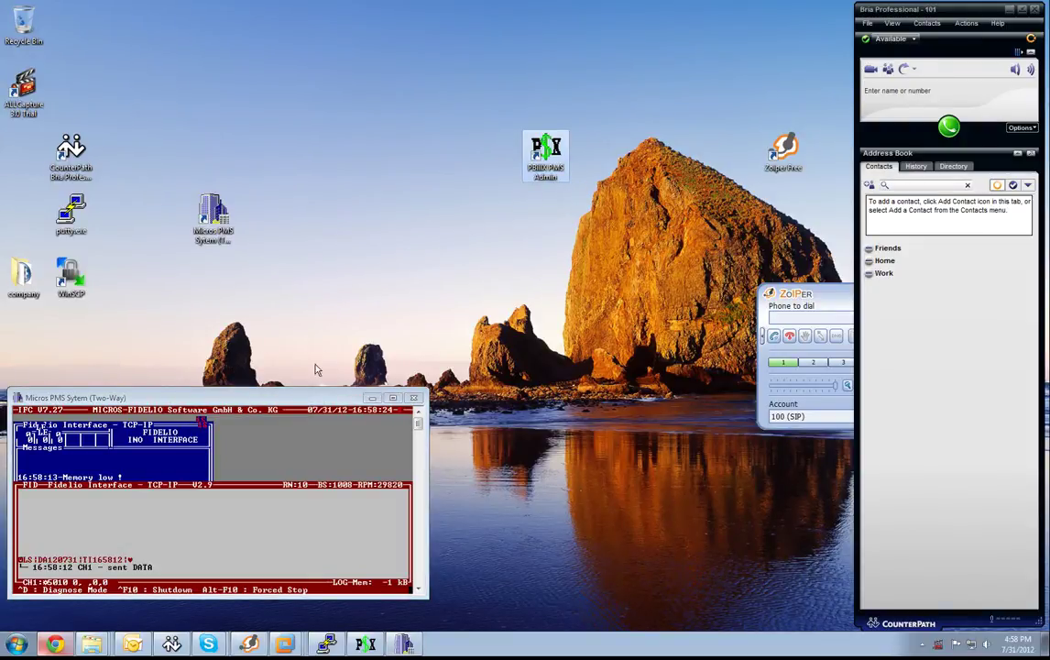
drag(266, 398, 266, 385)
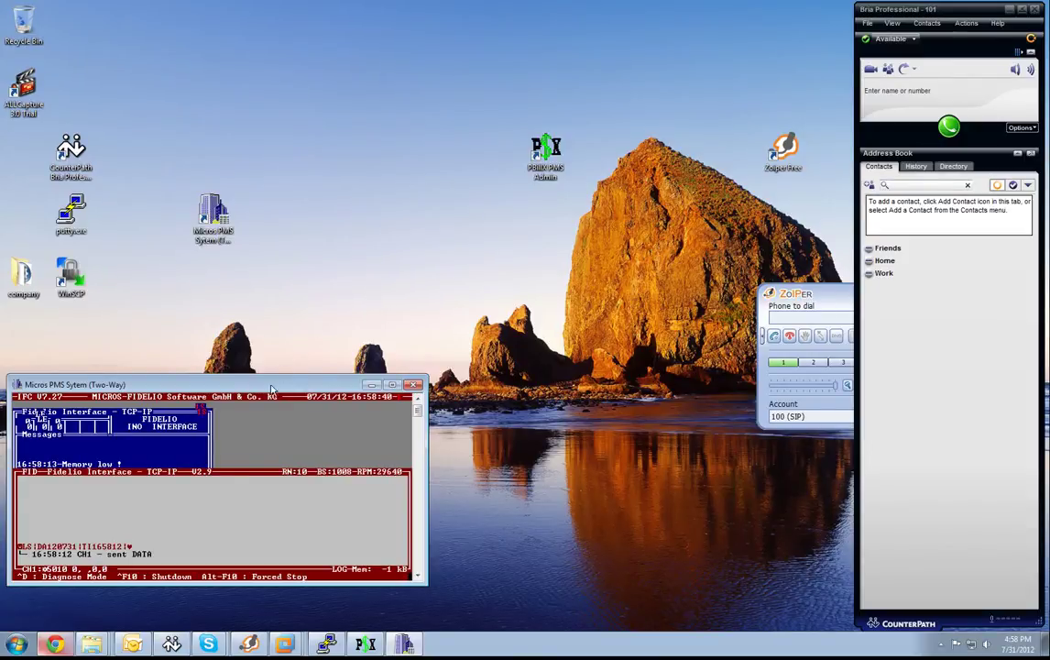
drag(268, 390, 268, 375)
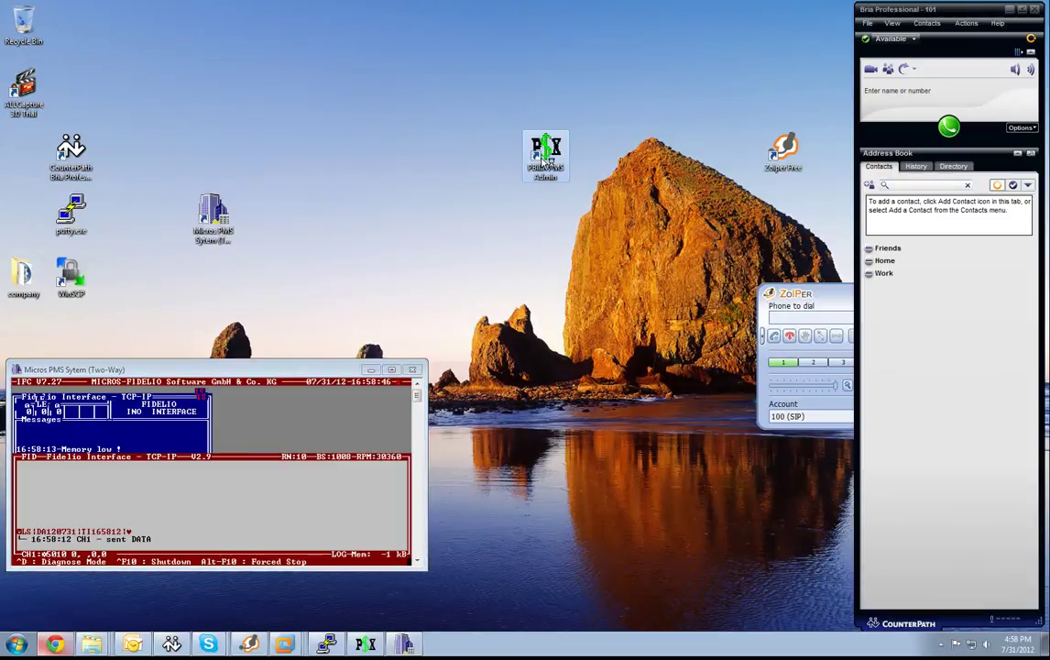
Log in to the PBX at 10.0.0.51 and check PMS IP 10.0.0.10, port 5010 in General Settings.
double_click(544, 157)
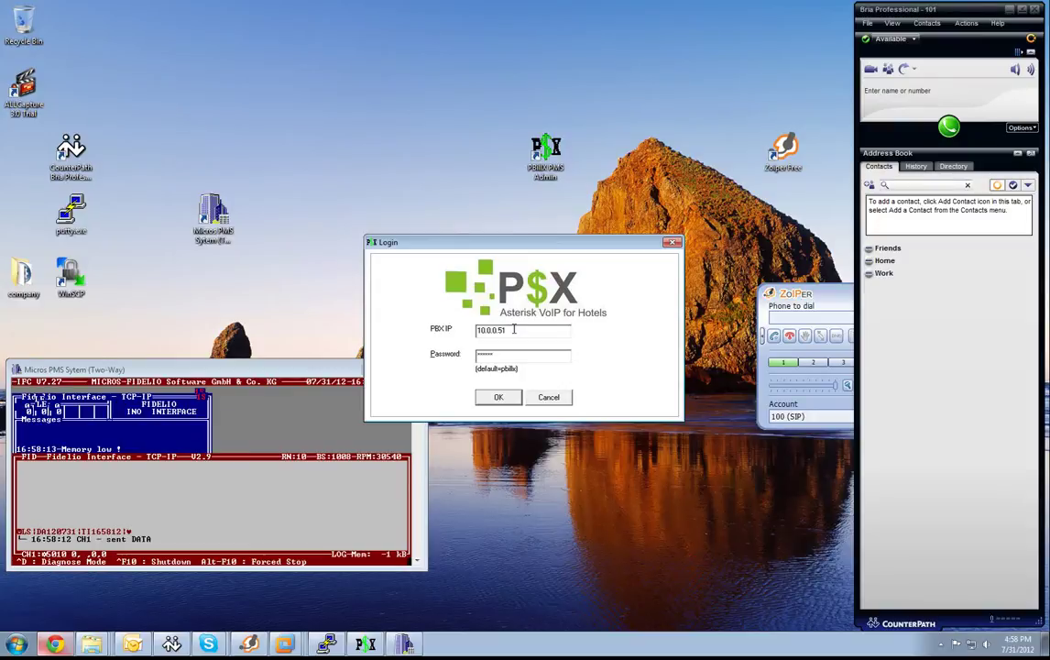
click(499, 397)
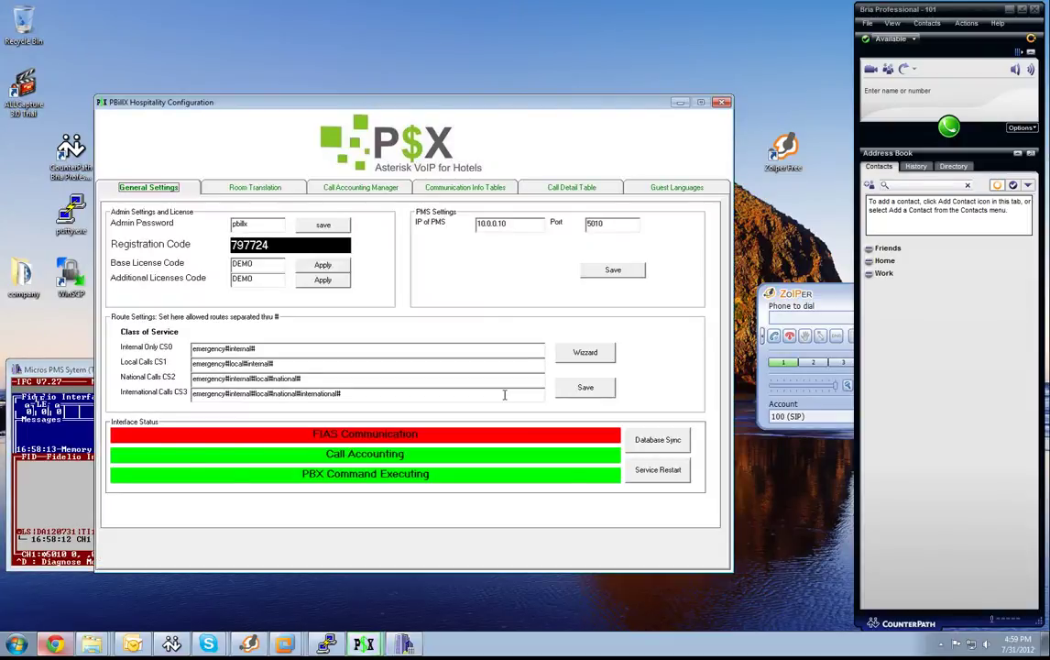
drag(415, 106, 582, 76)
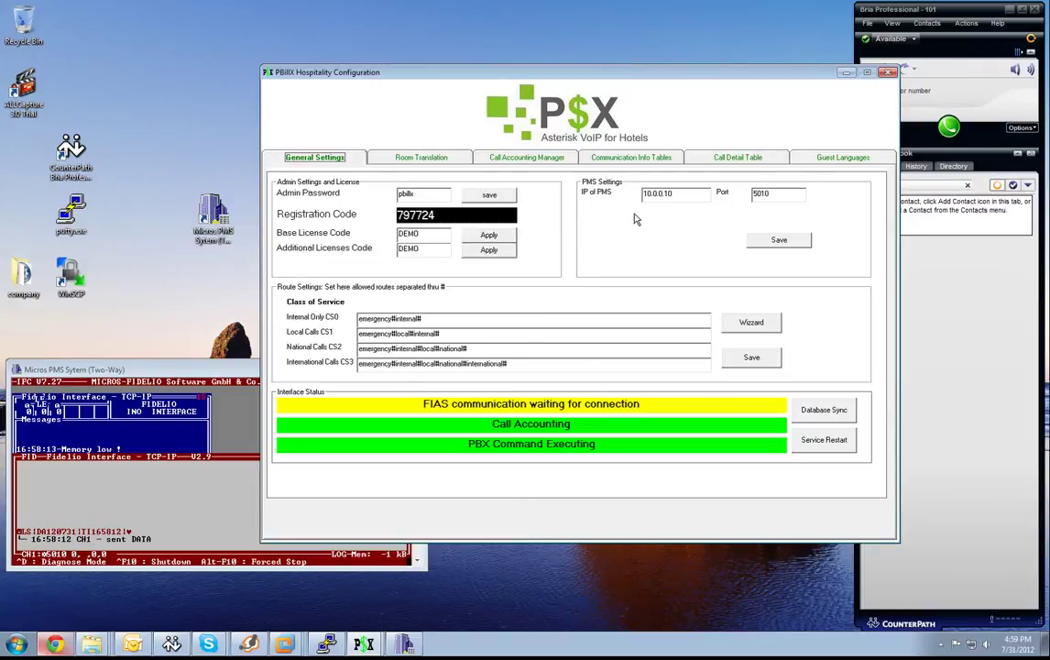
drag(689, 193, 663, 194)
drag(576, 66, 732, 53)
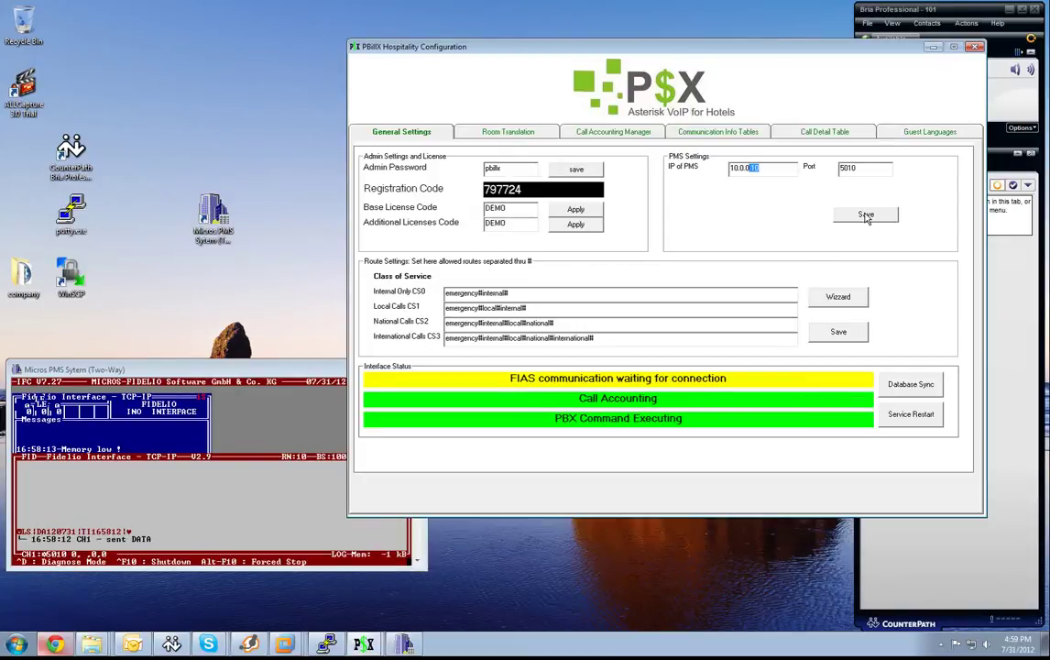
Save the PMS settings so FIAS communication goes online, and view the Micros console's received data.
click(866, 215)
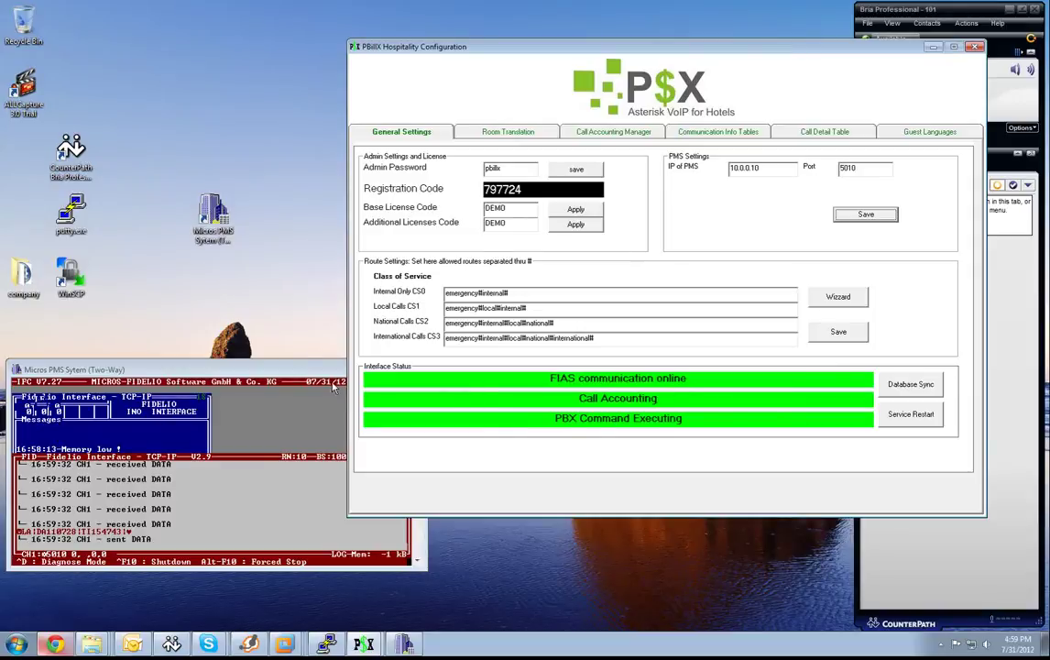
click(275, 374)
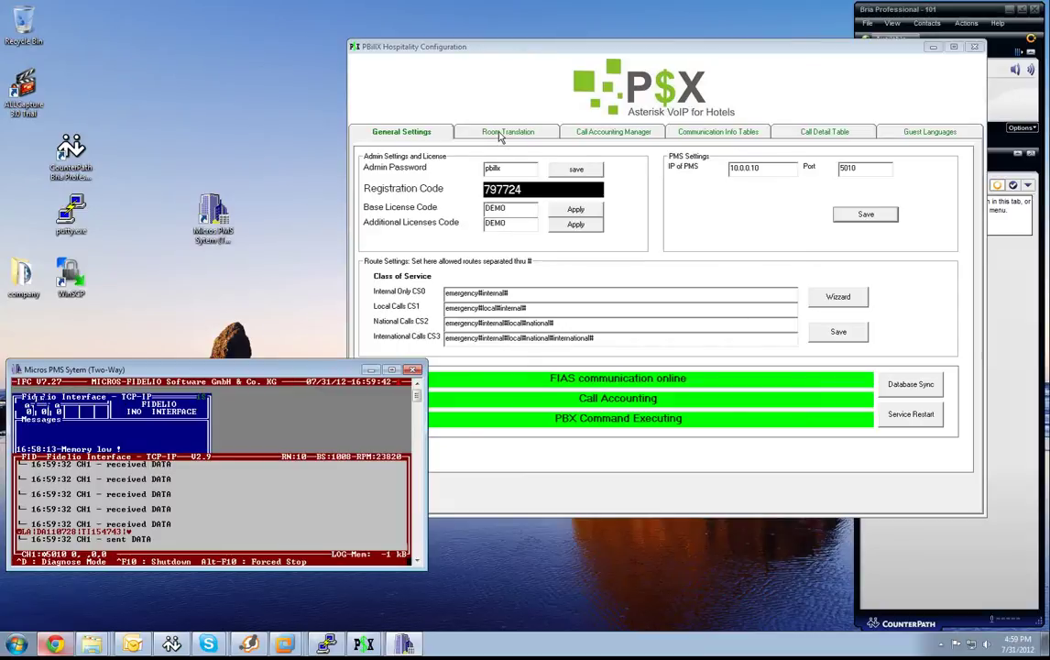
Open Room Translation and select the row mapping room 101 to extension 101.
click(500, 133)
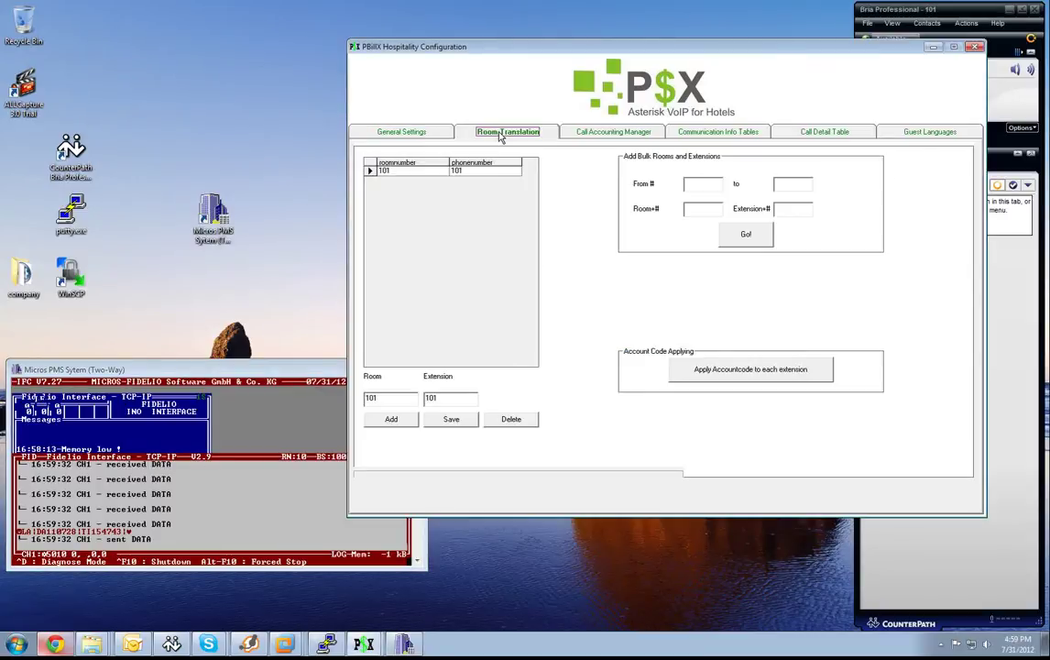
drag(747, 47, 602, 40)
click(236, 164)
click(312, 165)
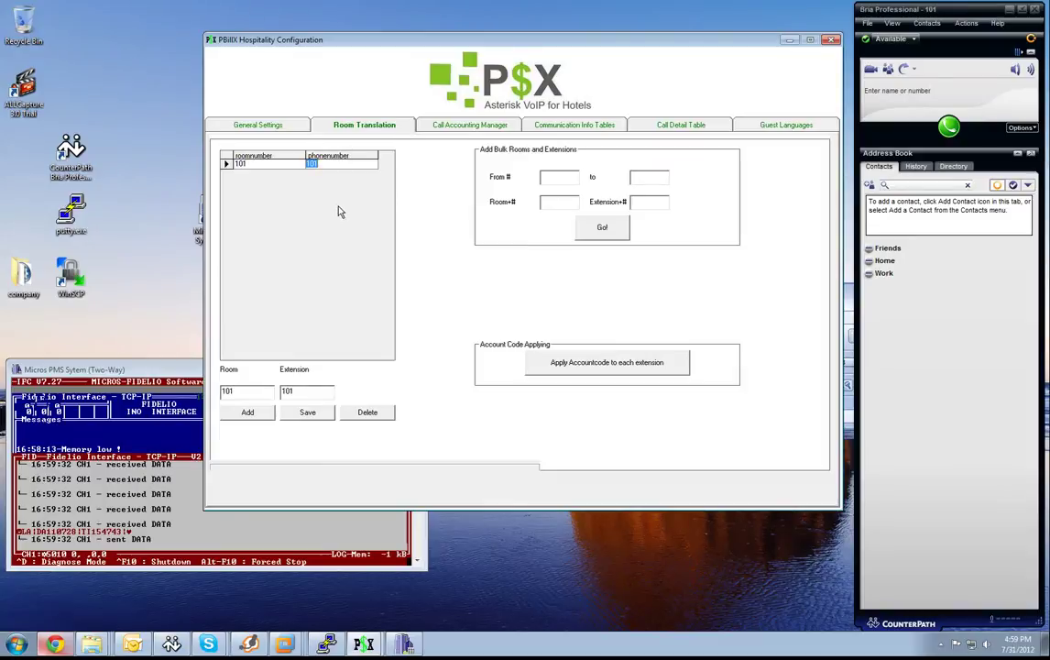
click(315, 161)
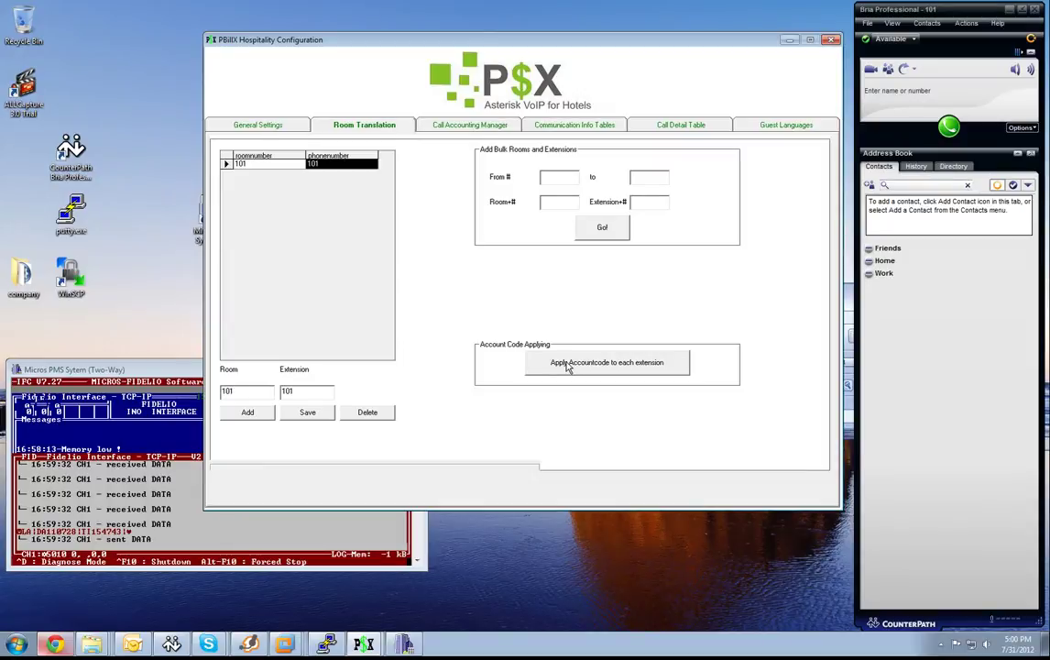
Apply account codes to every extension and acknowledge the update confirmation.
click(566, 365)
click(562, 358)
drag(587, 46, 738, 29)
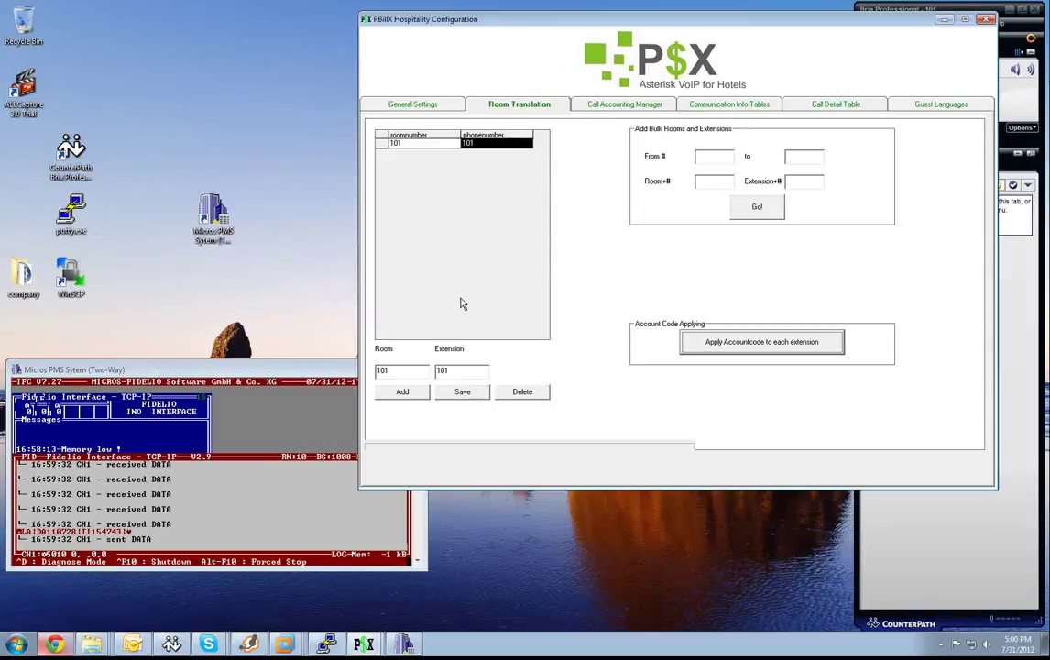
mouse_move(66, 646)
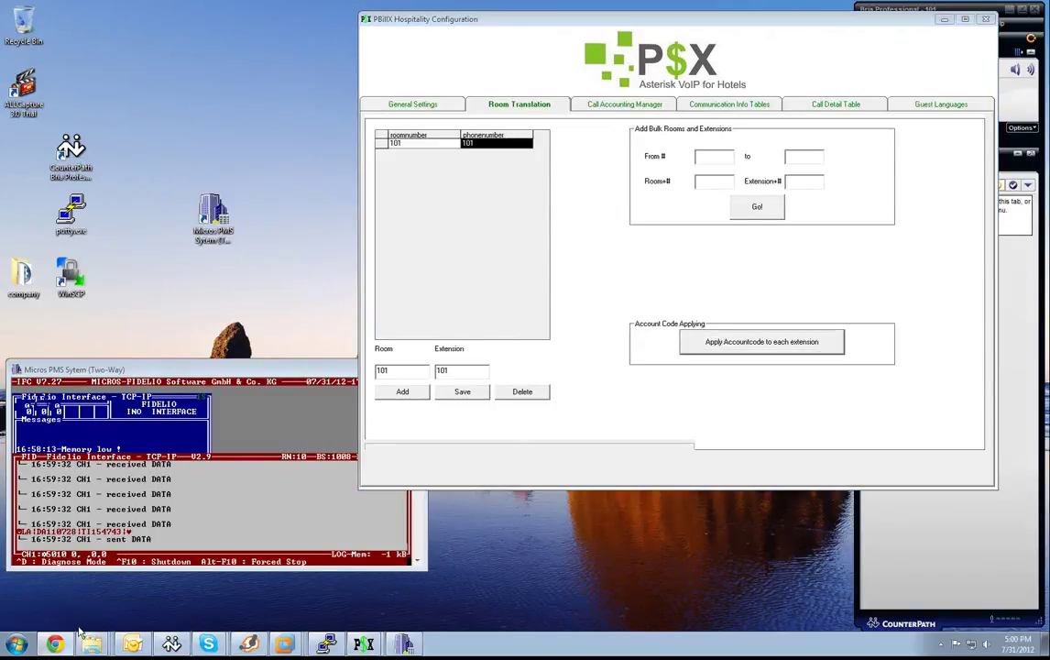
In FreePBX, open extension 101 and verify its accountcode field reads 101.
click(60, 573)
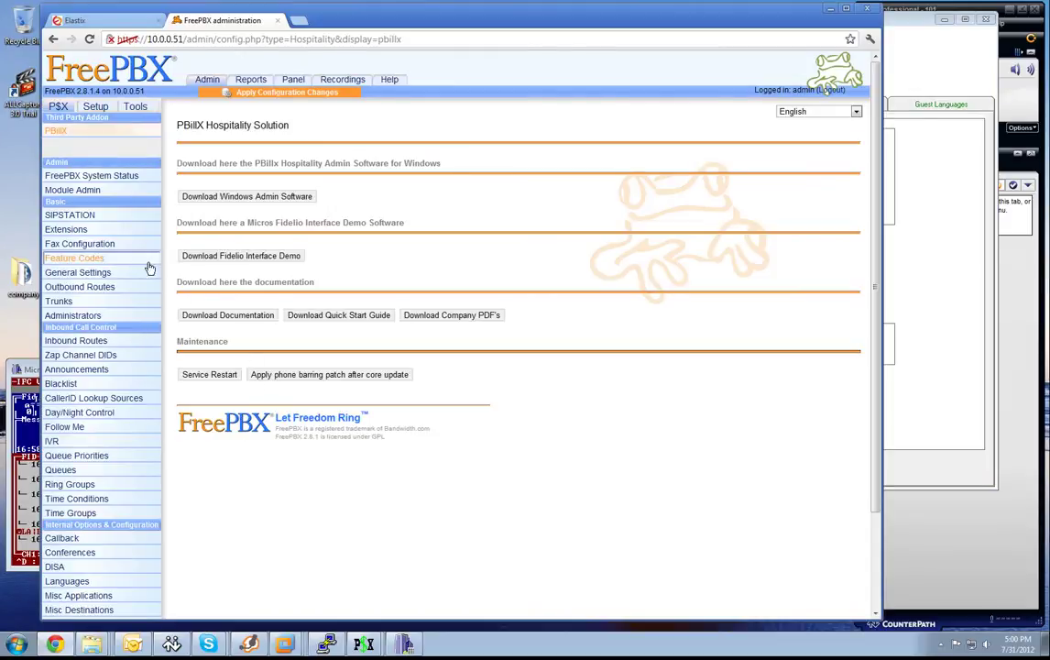
click(74, 229)
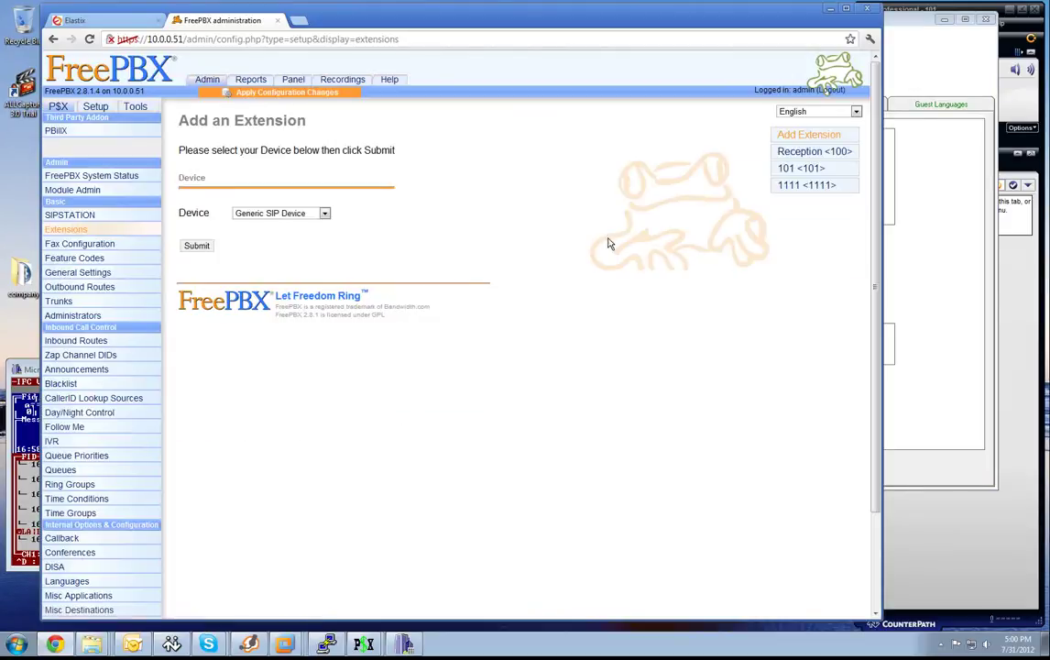
click(786, 170)
scroll(384, 240, down, 5)
scroll(416, 236, down, 3)
drag(440, 372, 397, 373)
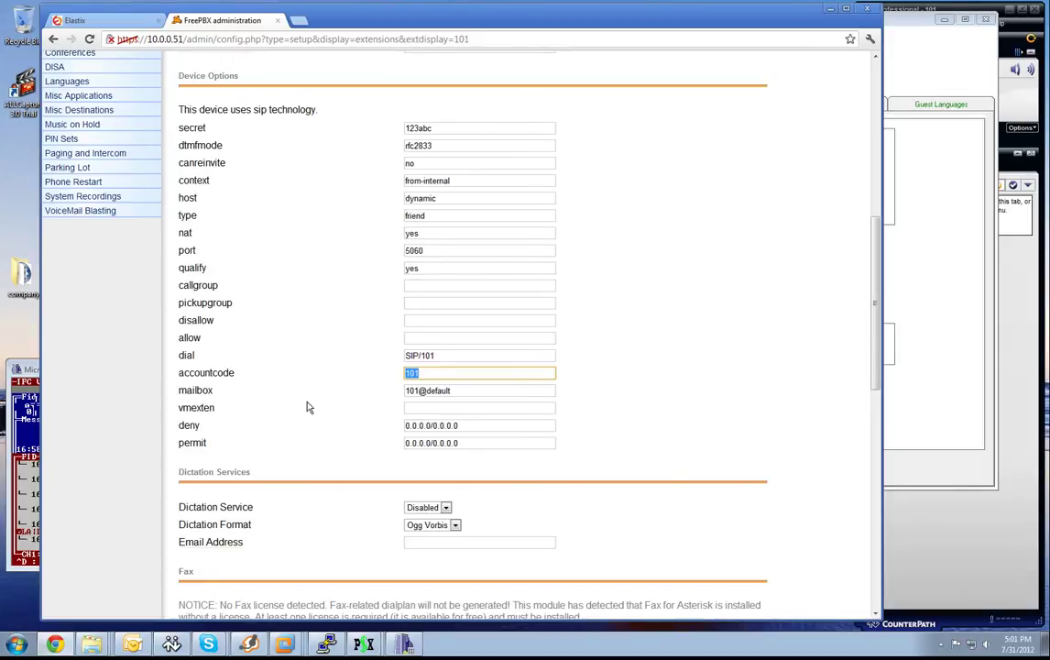
Apply the pending FreePBX configuration changes and continue with the reload.
scroll(320, 406, up, 9)
scroll(320, 406, up, 3)
click(275, 95)
click(410, 300)
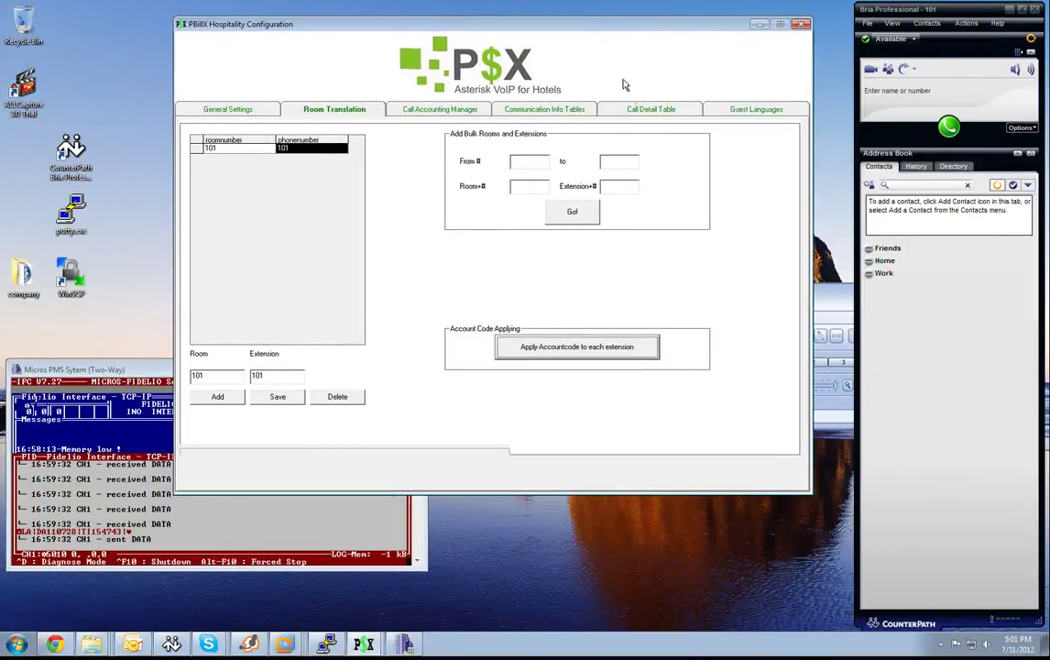
click(641, 109)
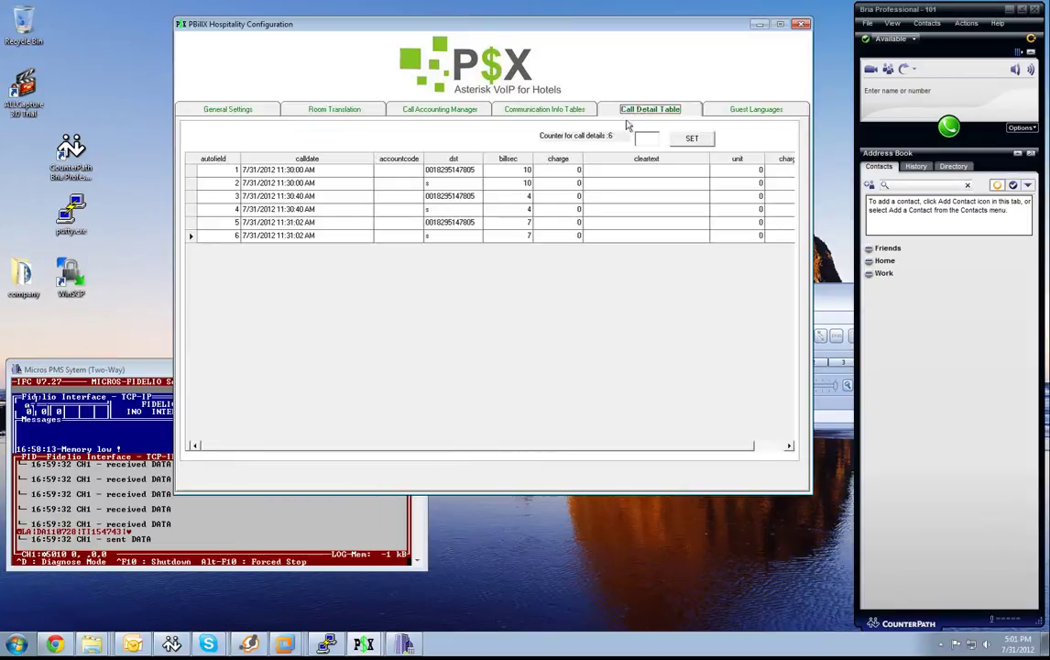
click(397, 235)
click(435, 109)
click(331, 109)
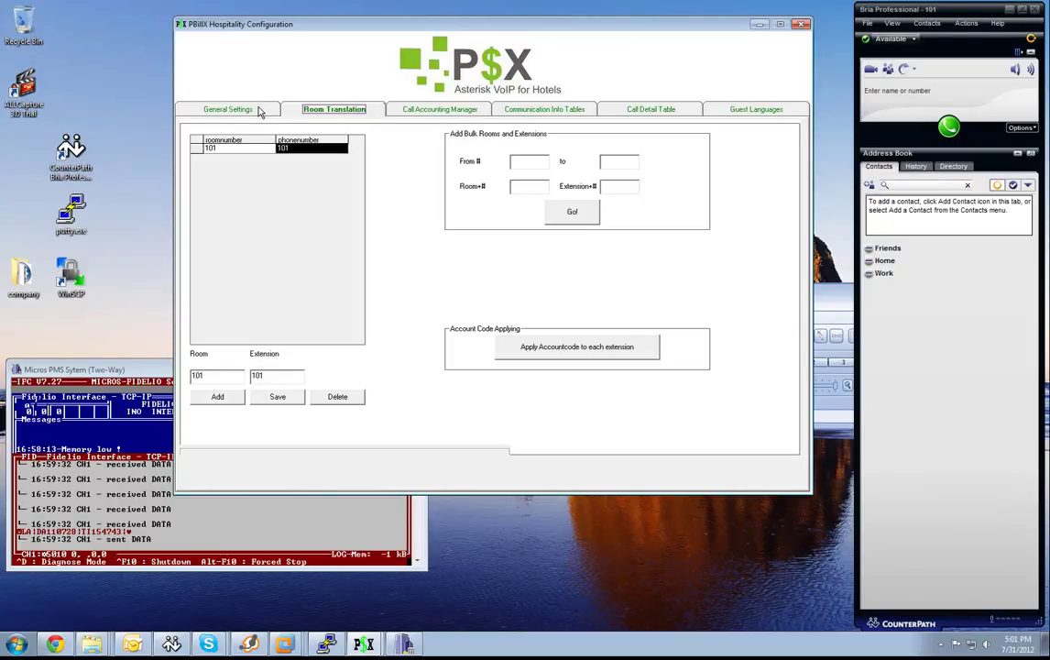
Return to General Settings showing class-of-service routes from CS0 internal-only to CS3 international.
click(258, 110)
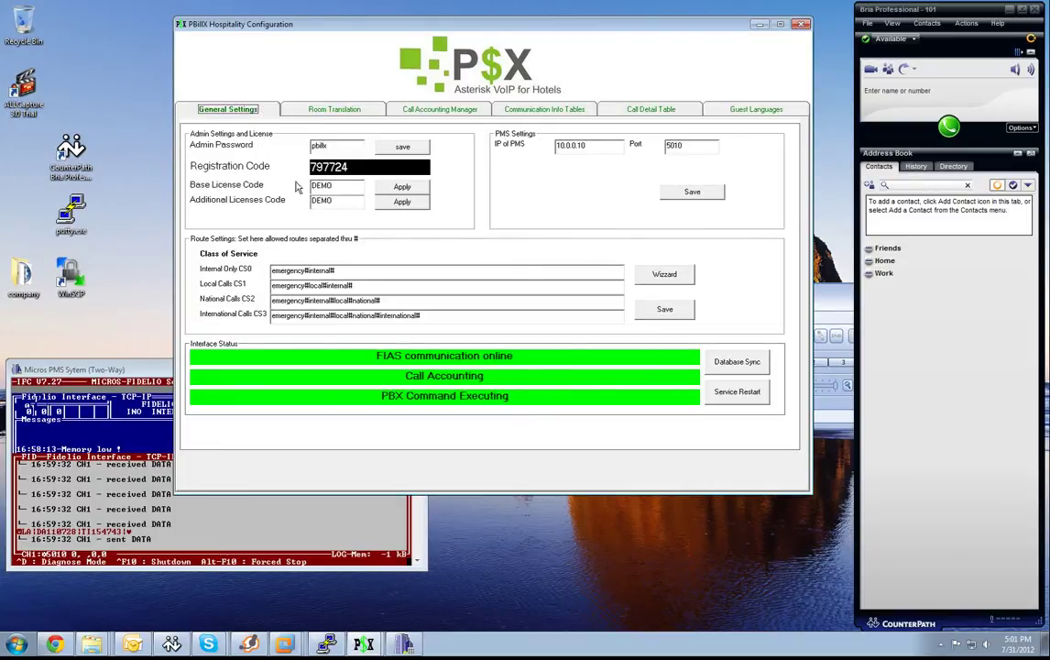
drag(346, 24, 388, 25)
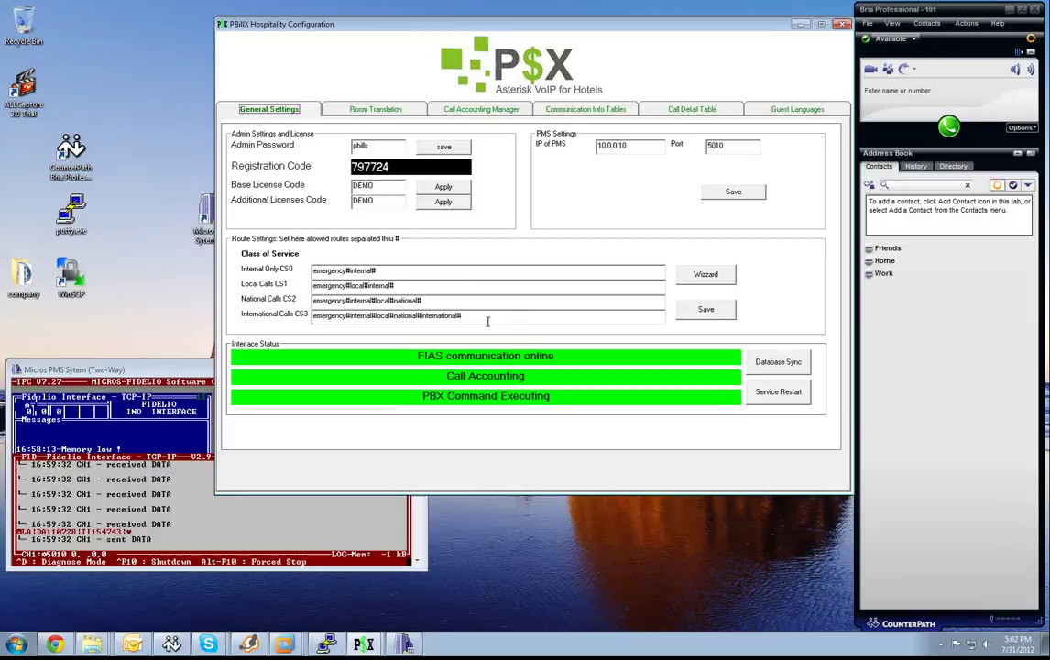
In the Route Permission Wizard, allow emergency for CS0–CS3 and outbound only for CS3, then save.
click(704, 277)
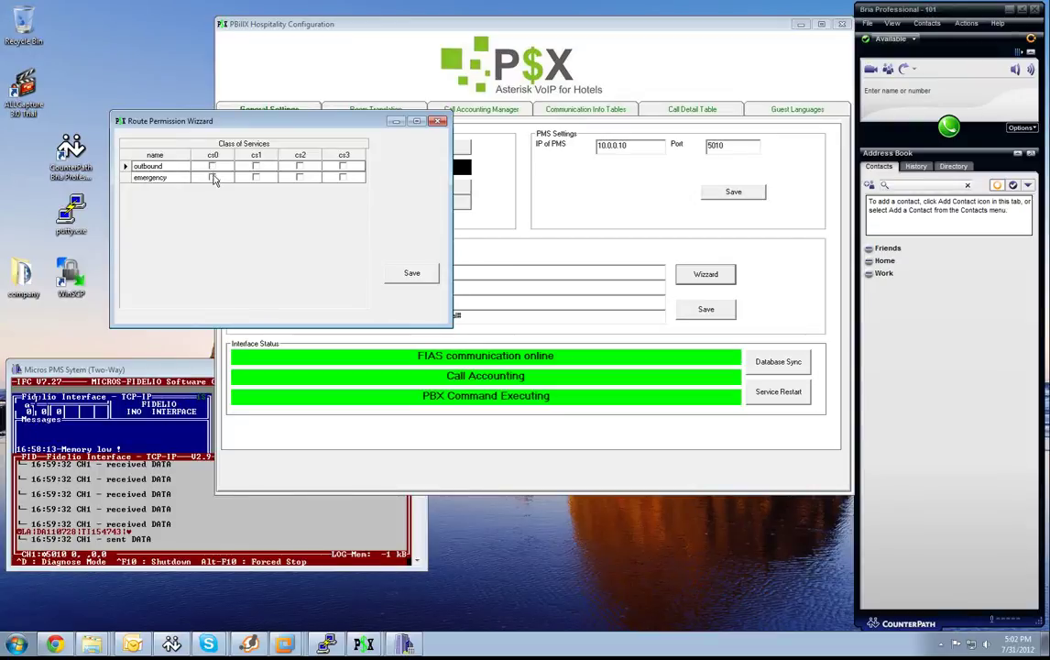
click(212, 178)
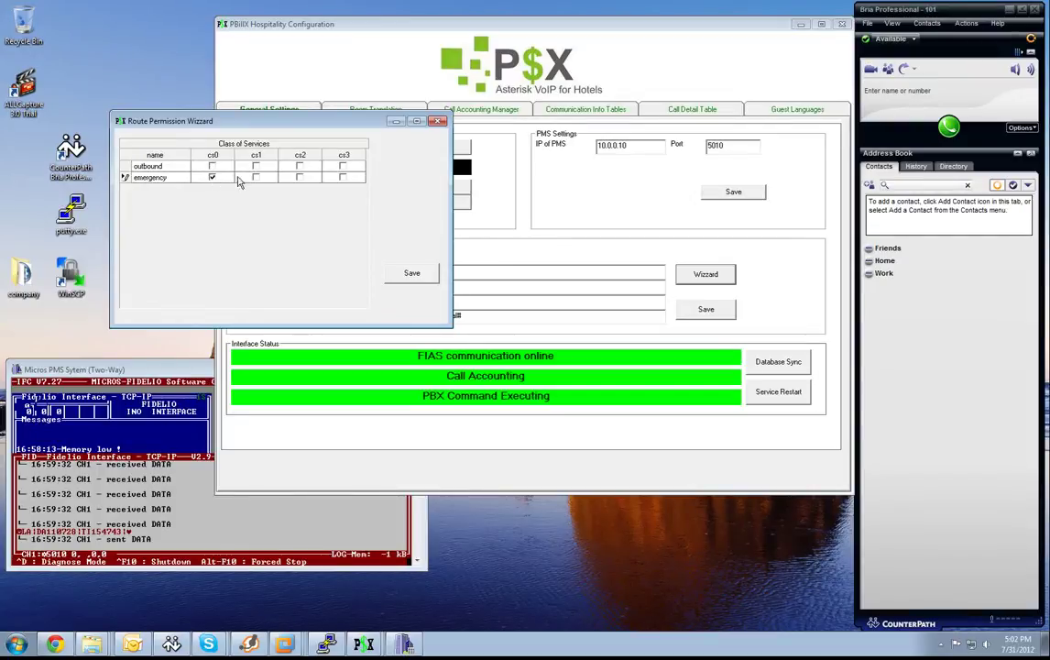
click(256, 177)
click(299, 178)
click(344, 177)
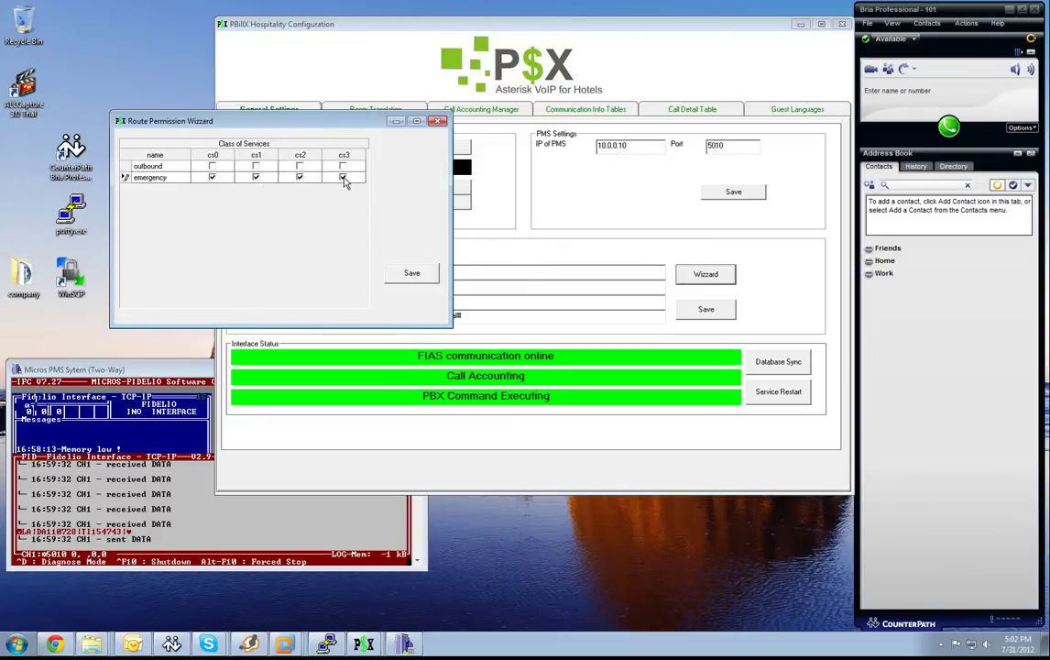
click(213, 167)
click(255, 167)
click(256, 168)
click(339, 168)
click(412, 274)
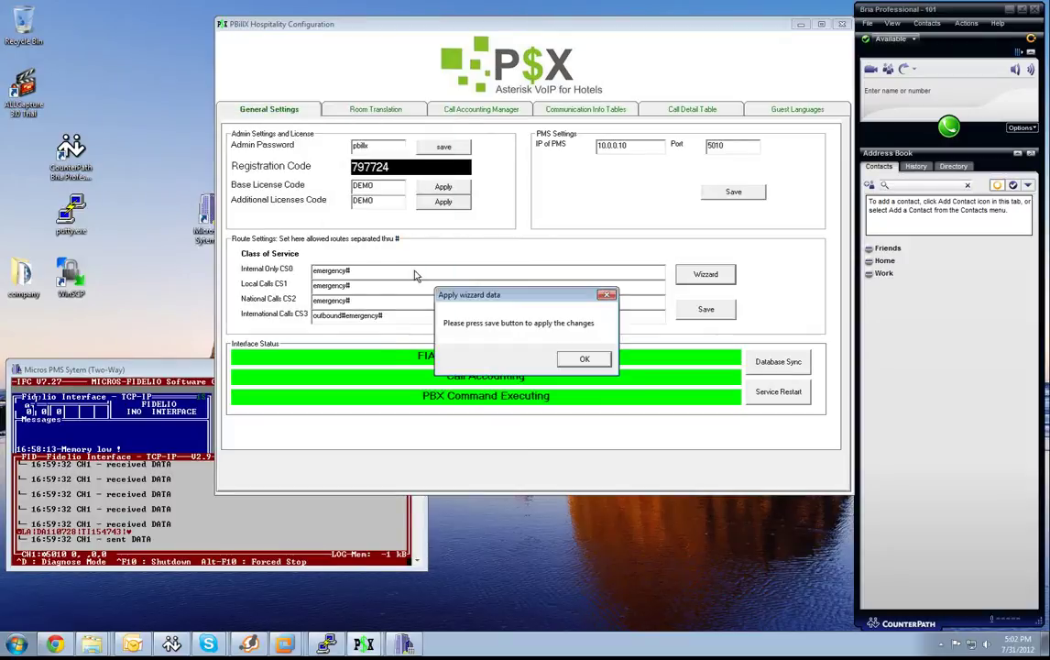
Save Class of Service routes: emergency# for CS0–CS2 and outbound#emergency# for CS3.
click(569, 361)
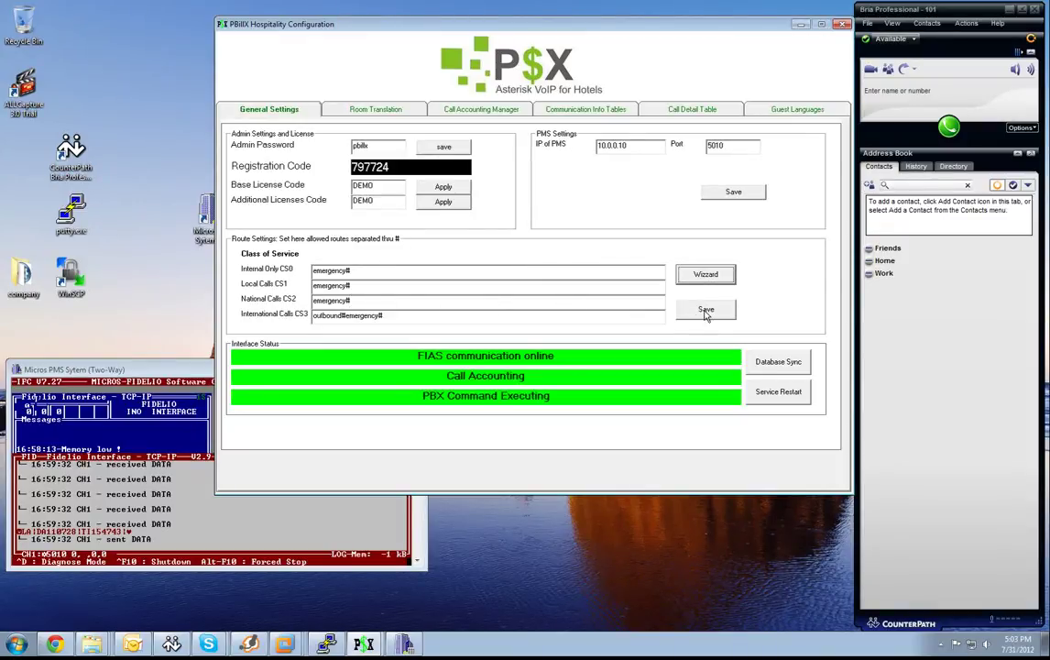
click(705, 314)
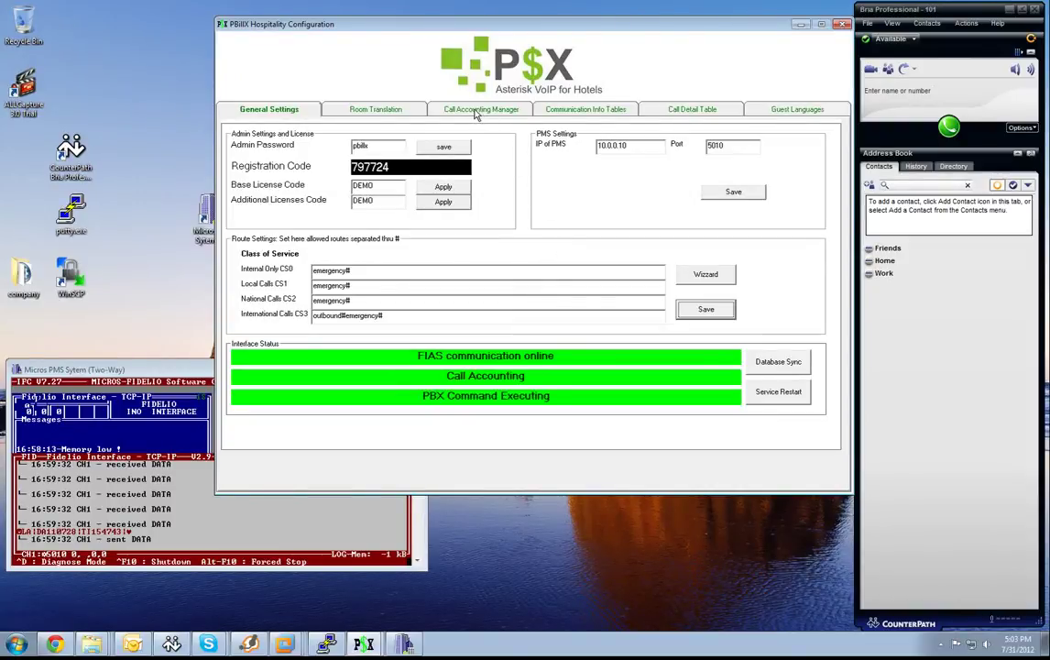
In Call Accounting Manager, apply the 00 international prefix so United States becomes 001.
click(476, 114)
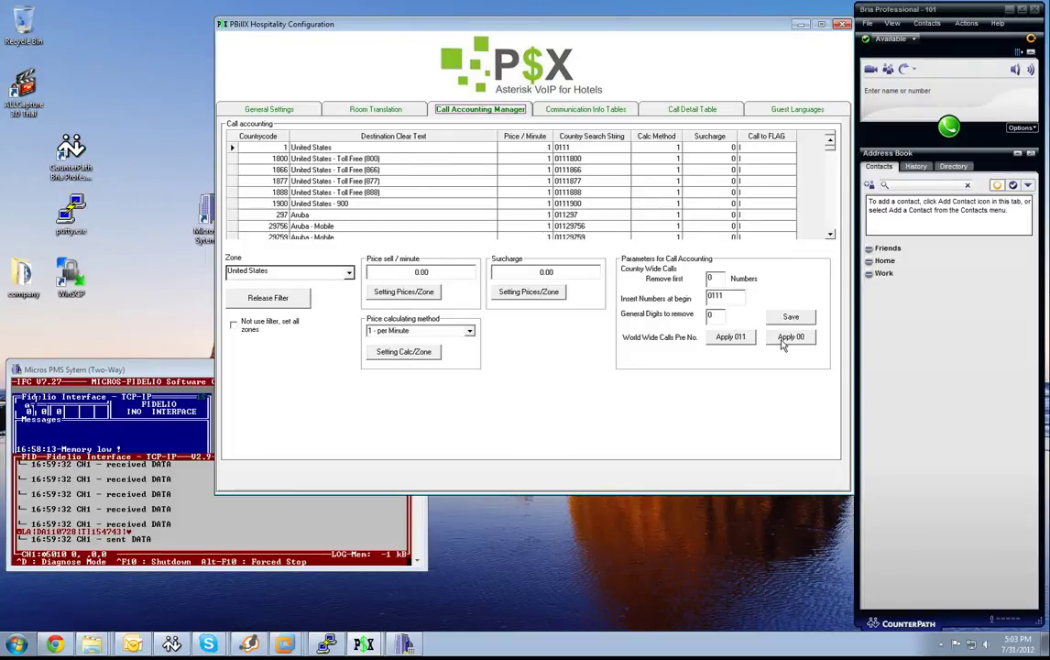
click(783, 341)
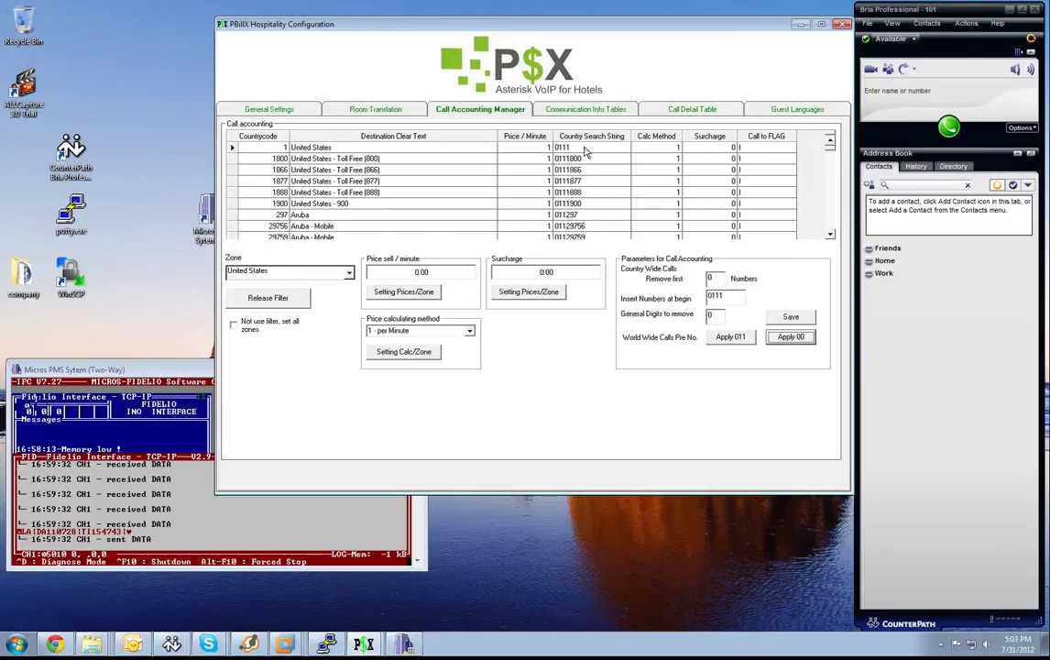
click(791, 338)
click(601, 358)
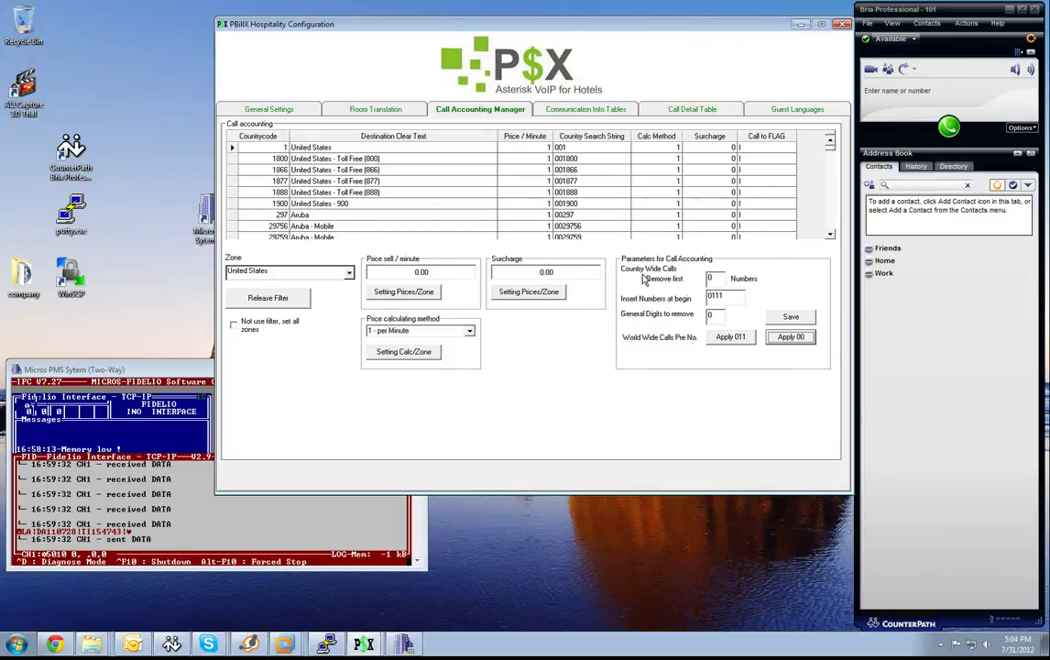
Set country-wide calls to insert 0049 at the beginning and remove 1 leading digit, saving each.
double_click(712, 295)
text(0049)
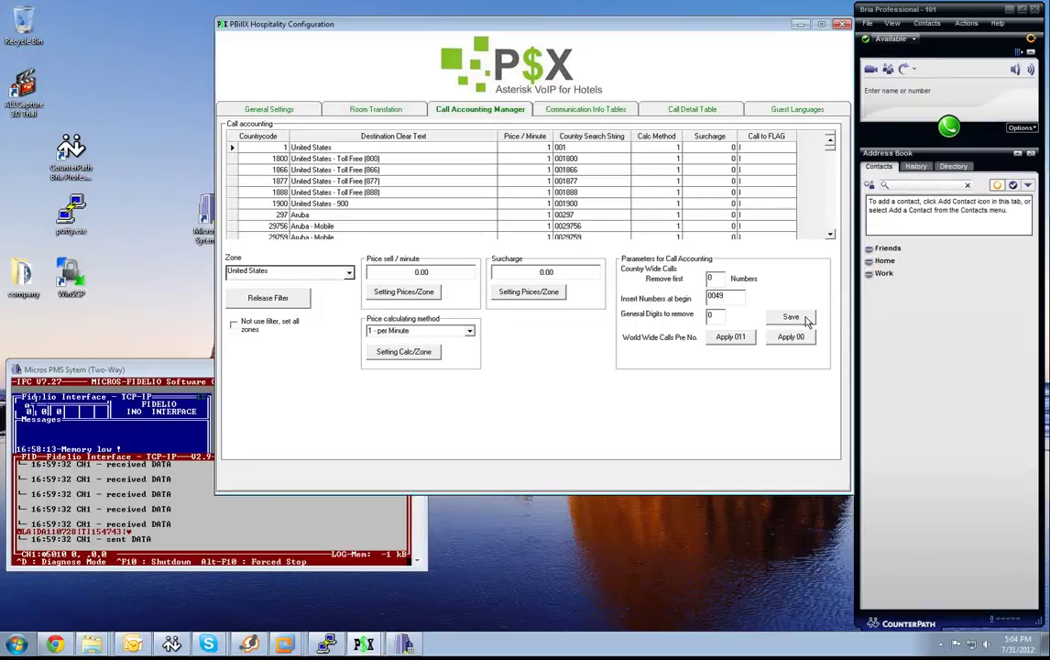
click(805, 318)
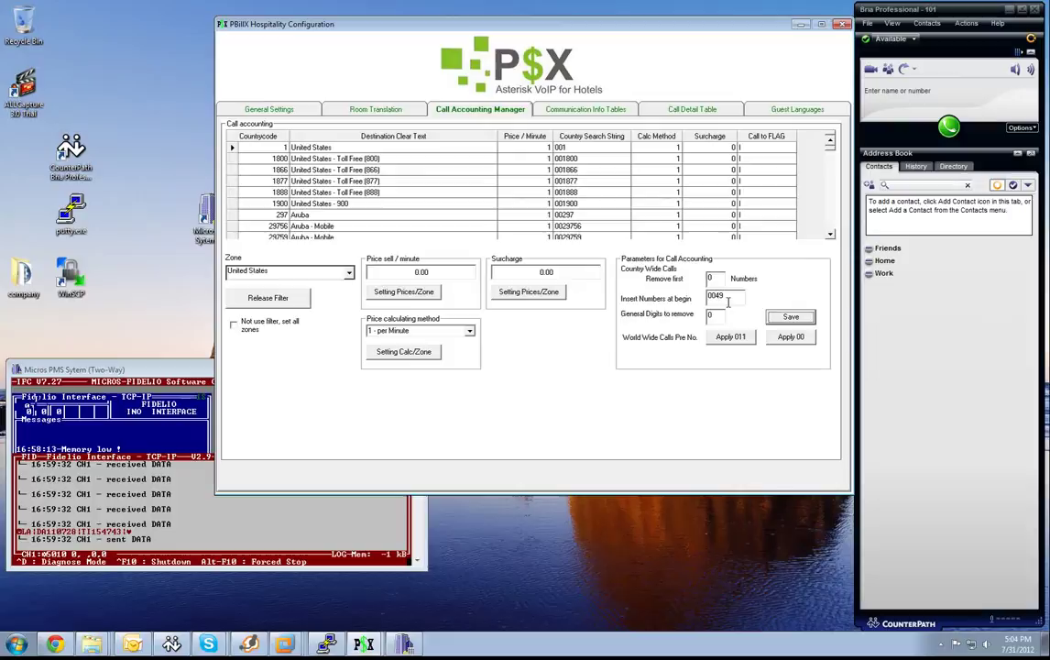
double_click(714, 277)
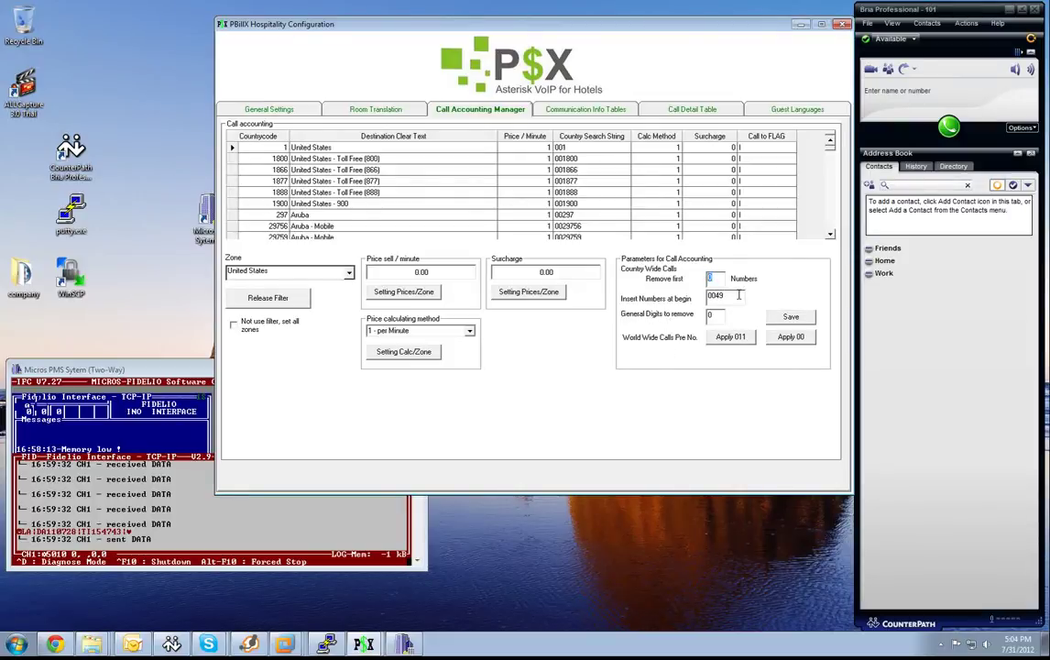
text(1)
click(791, 317)
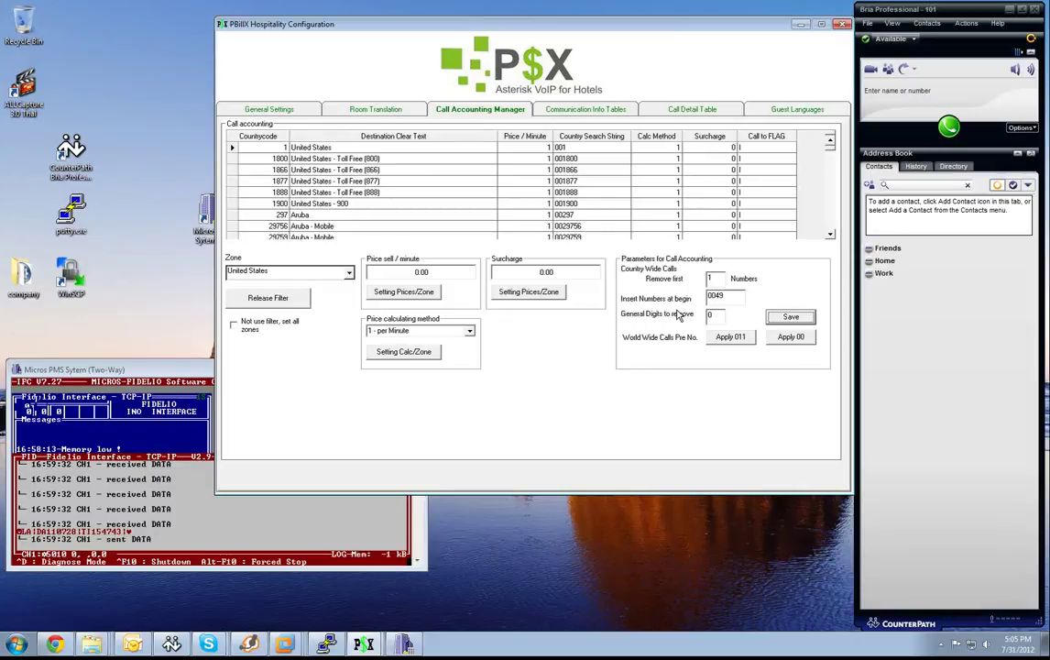
Show the Communication Info Tables and reposition the Micros PMS console beside the configuration window.
click(600, 111)
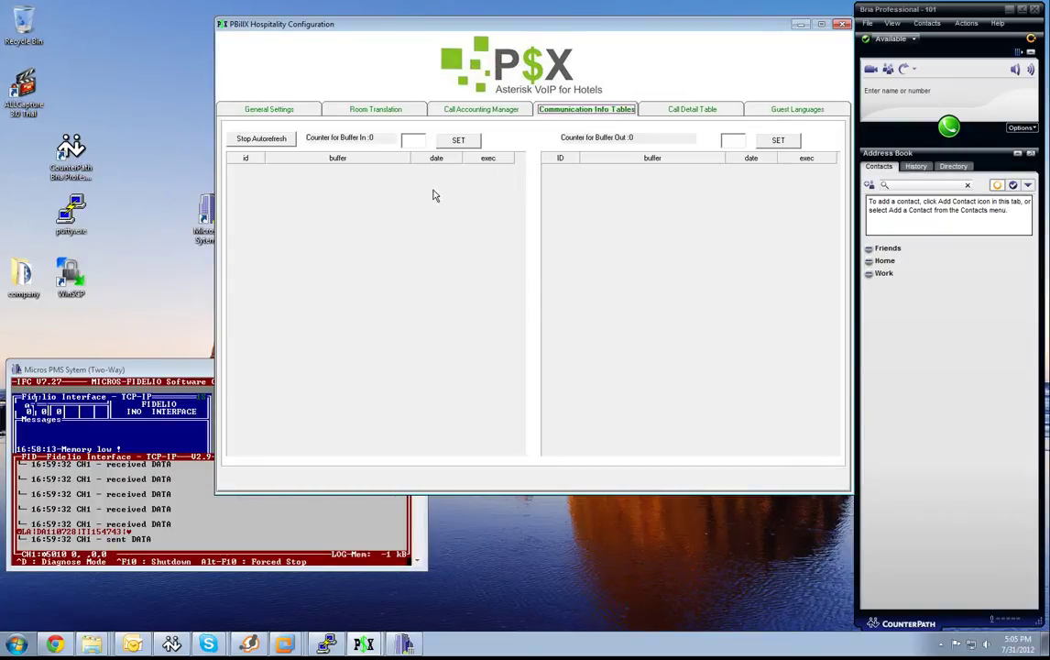
click(151, 369)
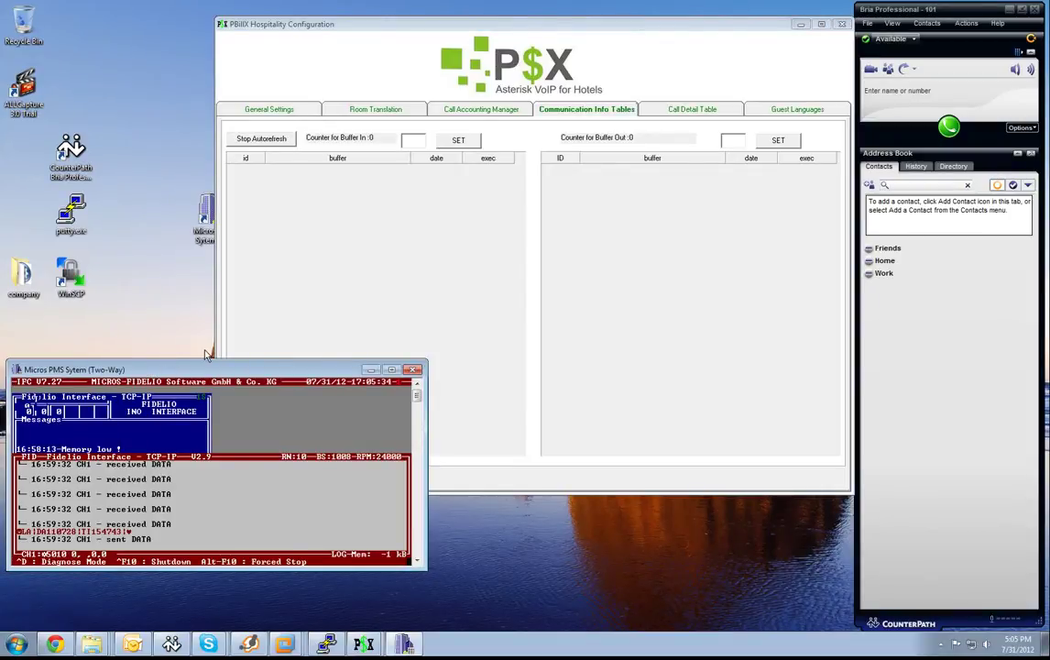
drag(230, 371, 246, 338)
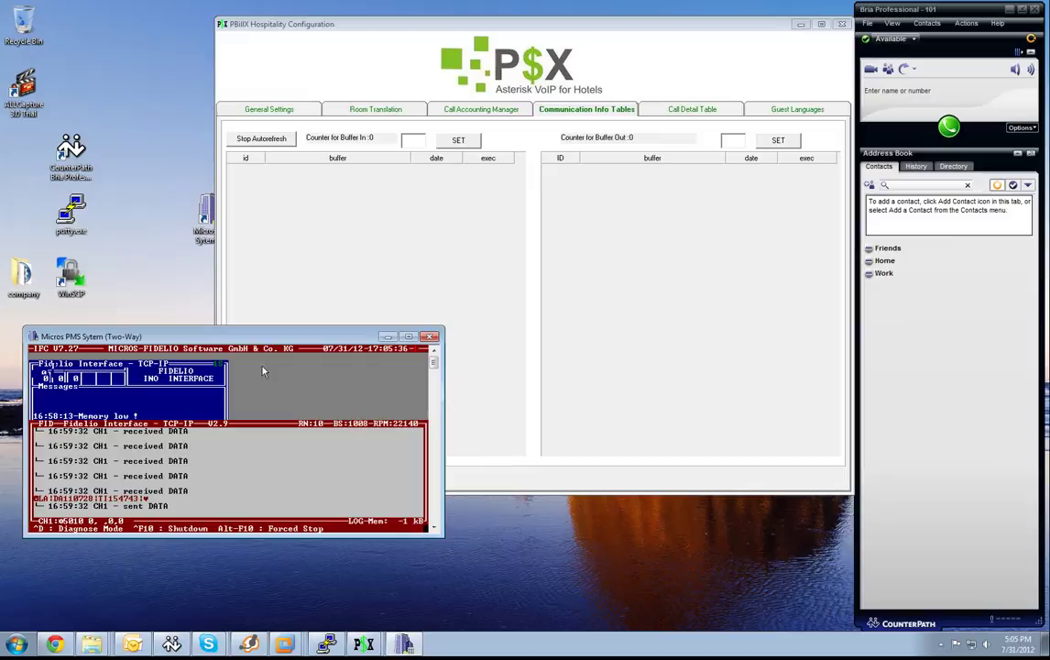
click(251, 183)
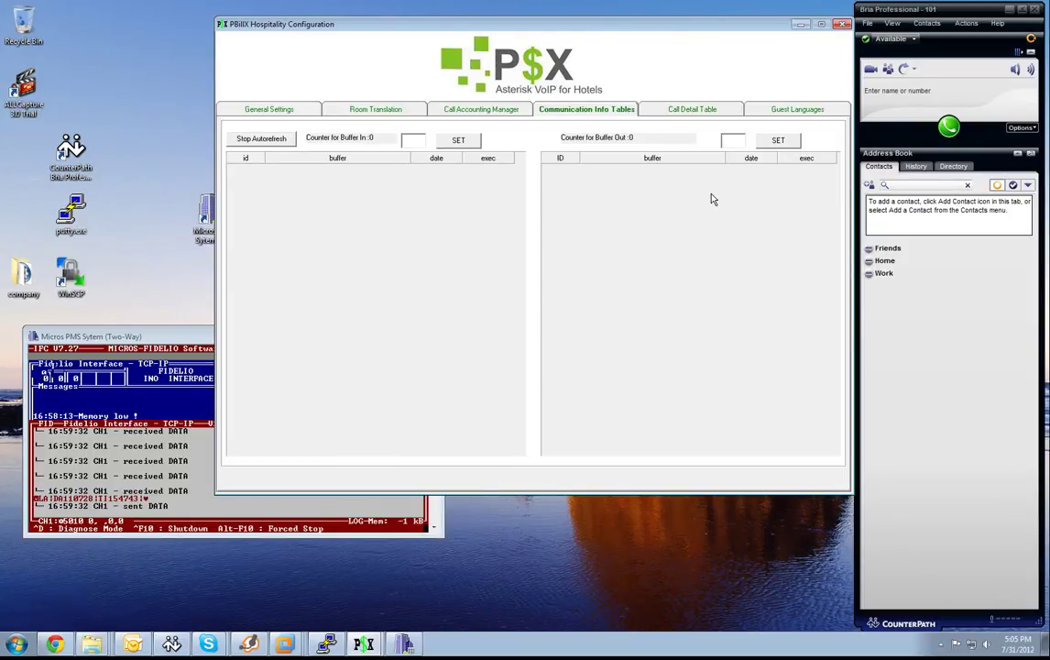
Review the six logged calls in the Call Detail Table, then return to the Call Accounting Manager.
click(683, 110)
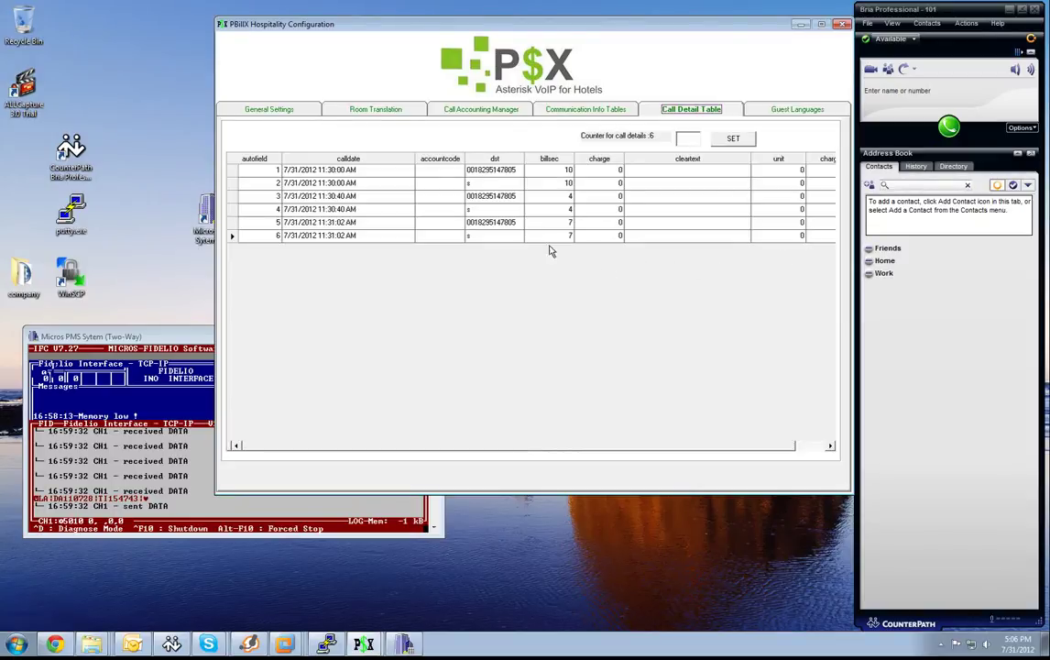
click(441, 107)
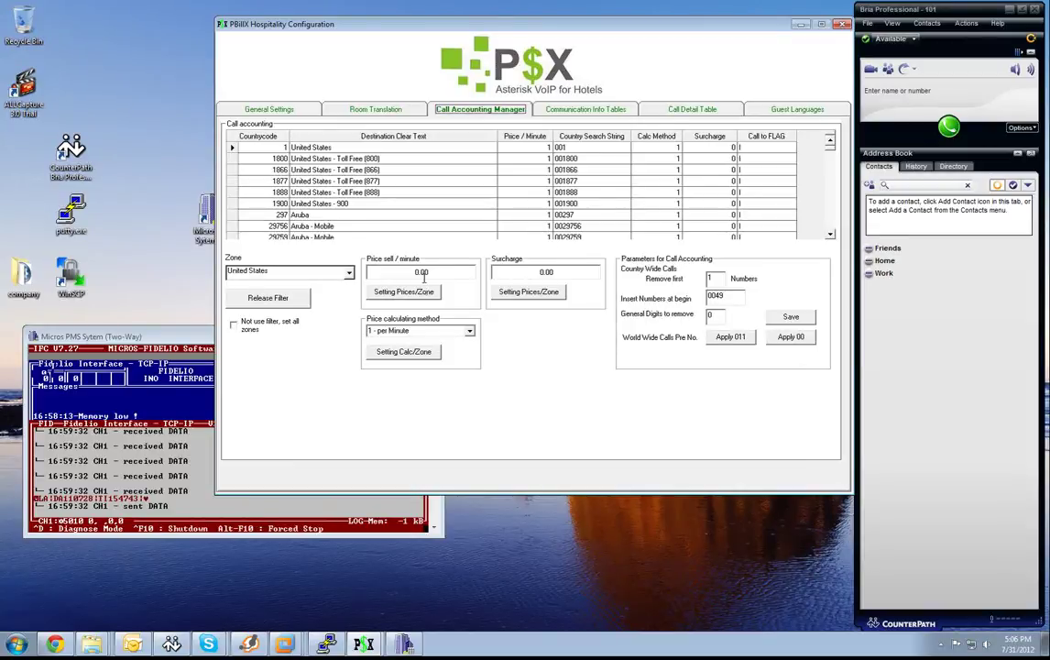
Keep per-minute pricing and apply a 3.00 sell price to all zones with the filter off.
click(469, 330)
click(469, 332)
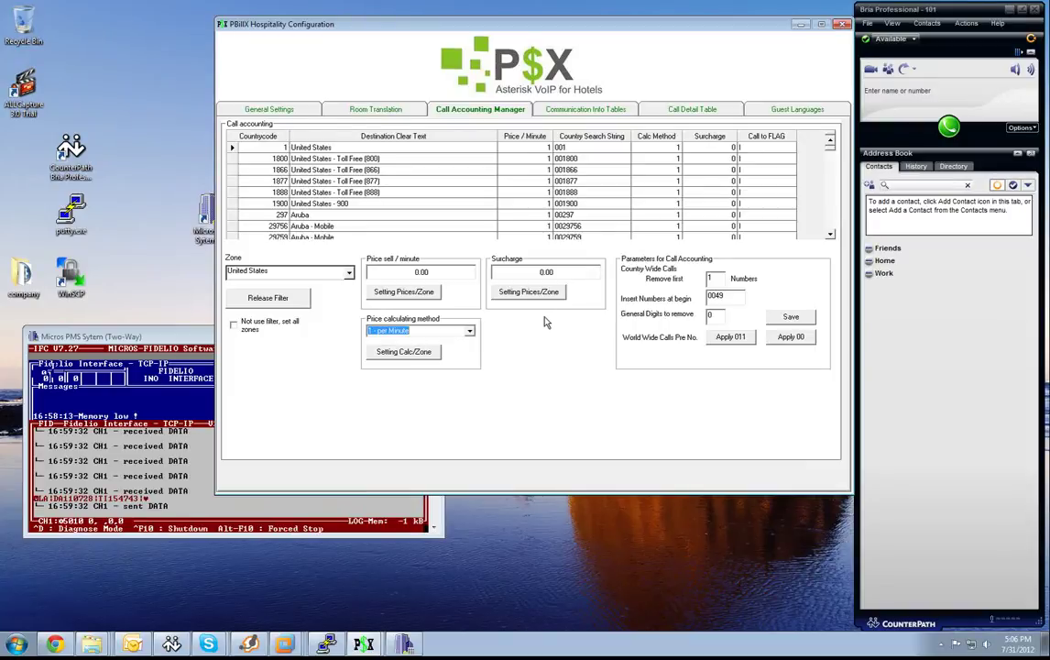
click(403, 274)
key(Home)
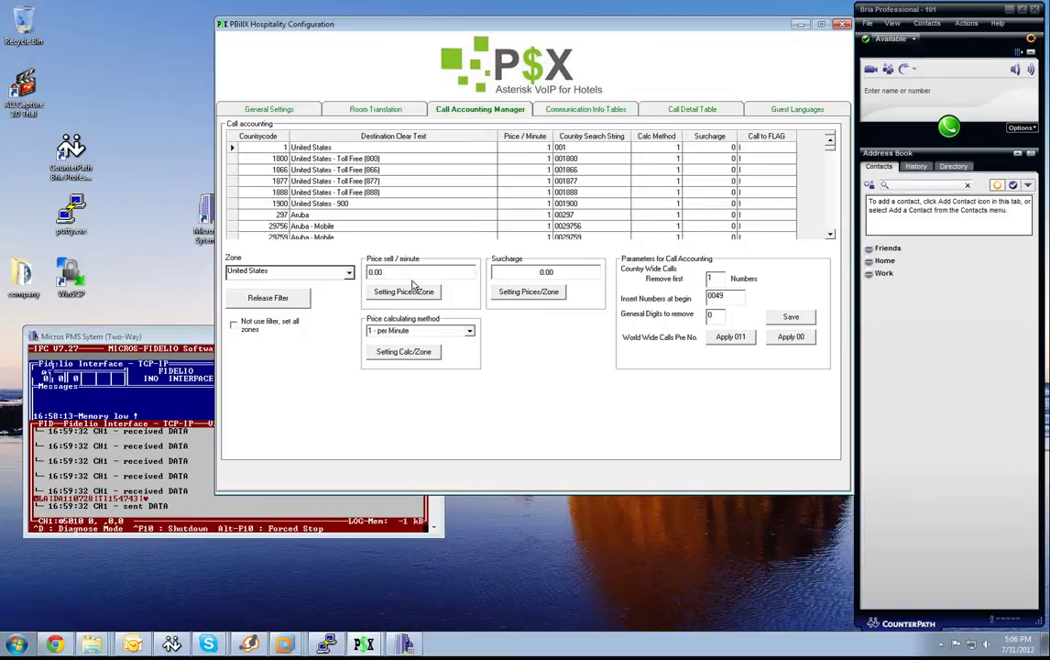
key(shift+End)
key(Delete)
text(3.00)
click(404, 292)
click(273, 325)
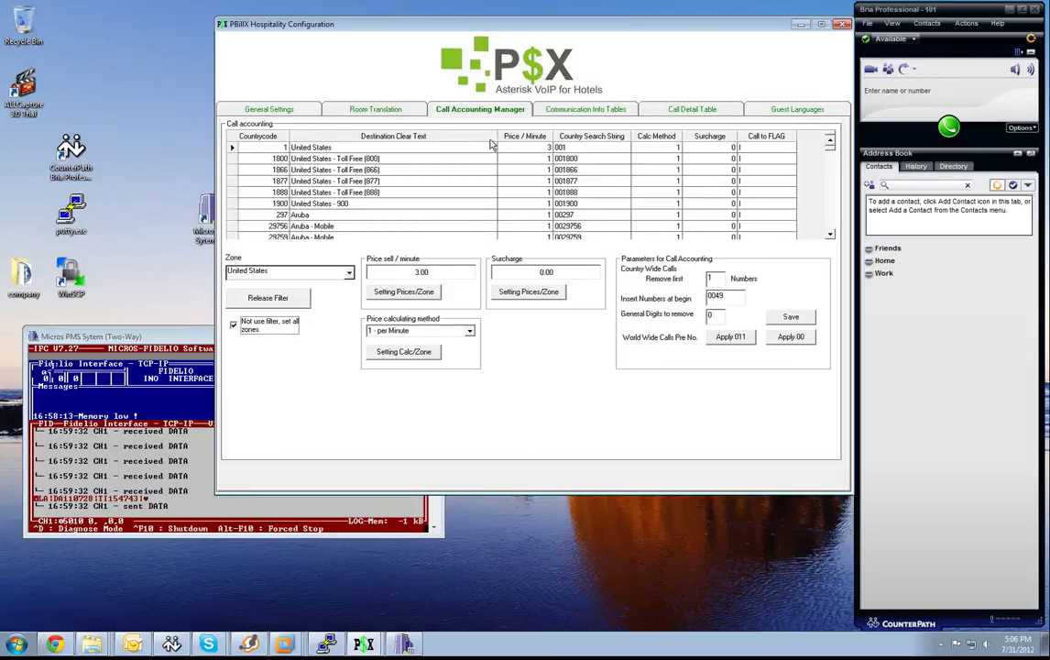
click(426, 294)
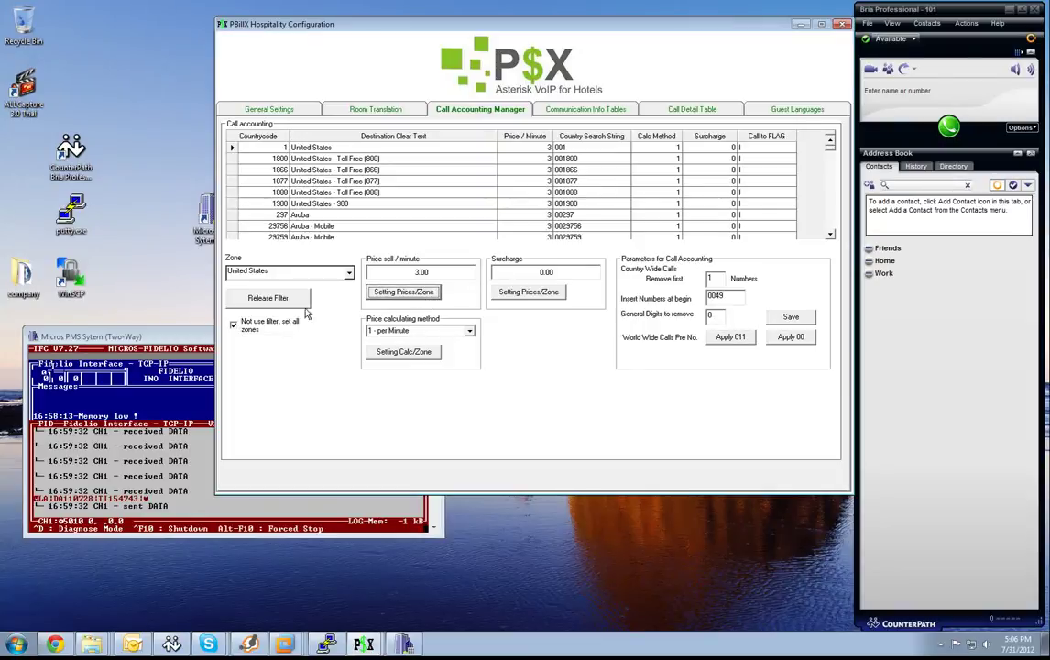
Turn off all-zones pricing and price Germany at 0.50 and Germany - Mobile at 0.70 per minute.
click(232, 325)
click(234, 326)
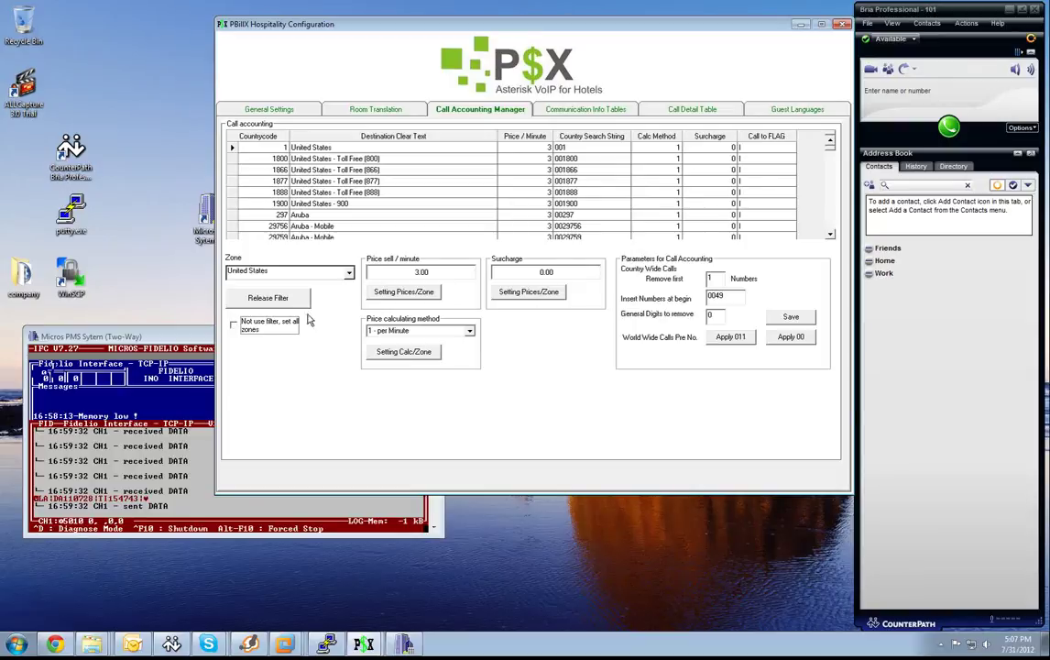
click(296, 269)
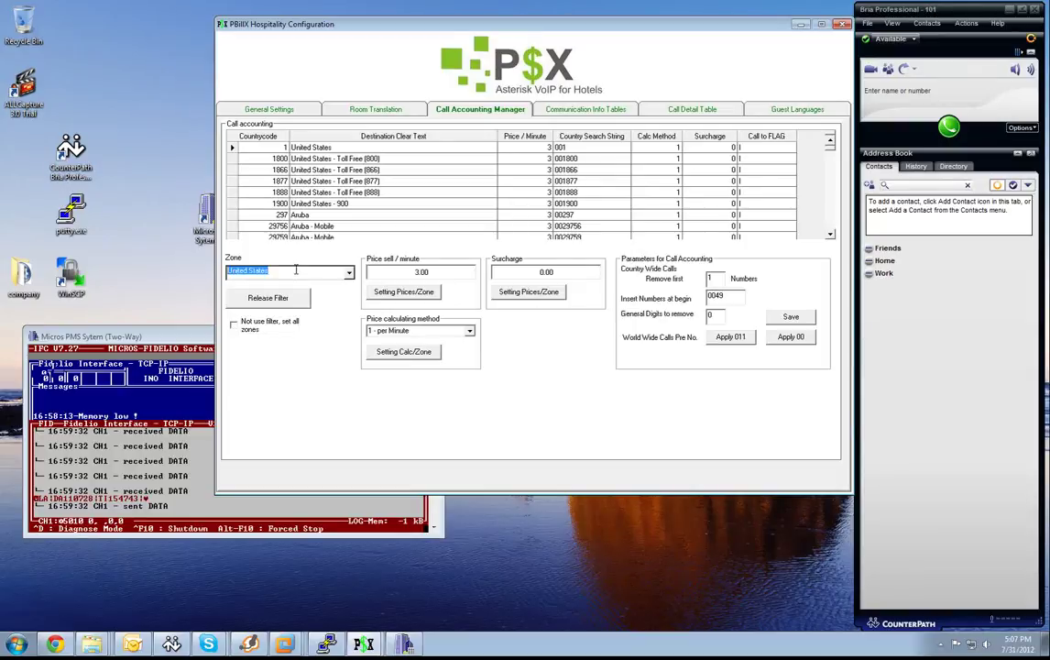
text(Germany)
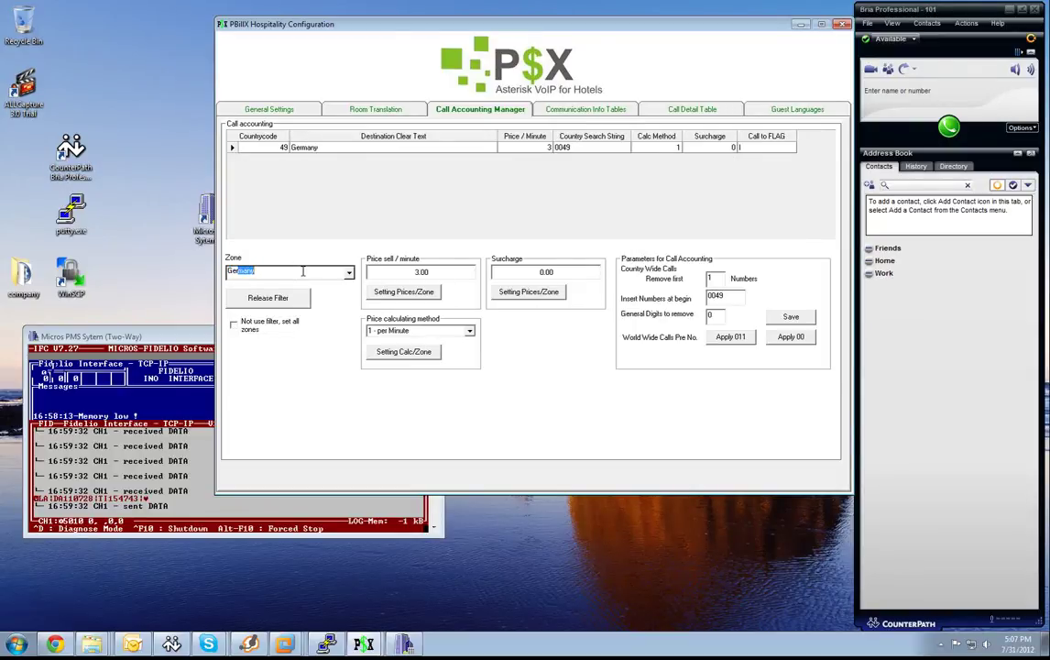
click(384, 271)
text(0.50)
click(403, 291)
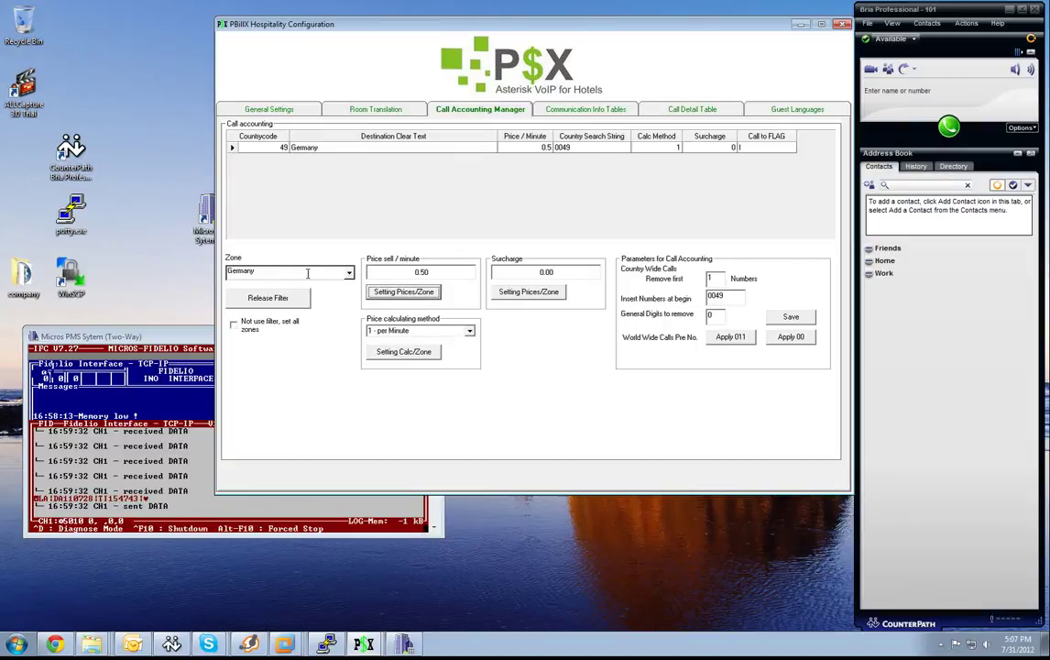
click(310, 272)
click(257, 293)
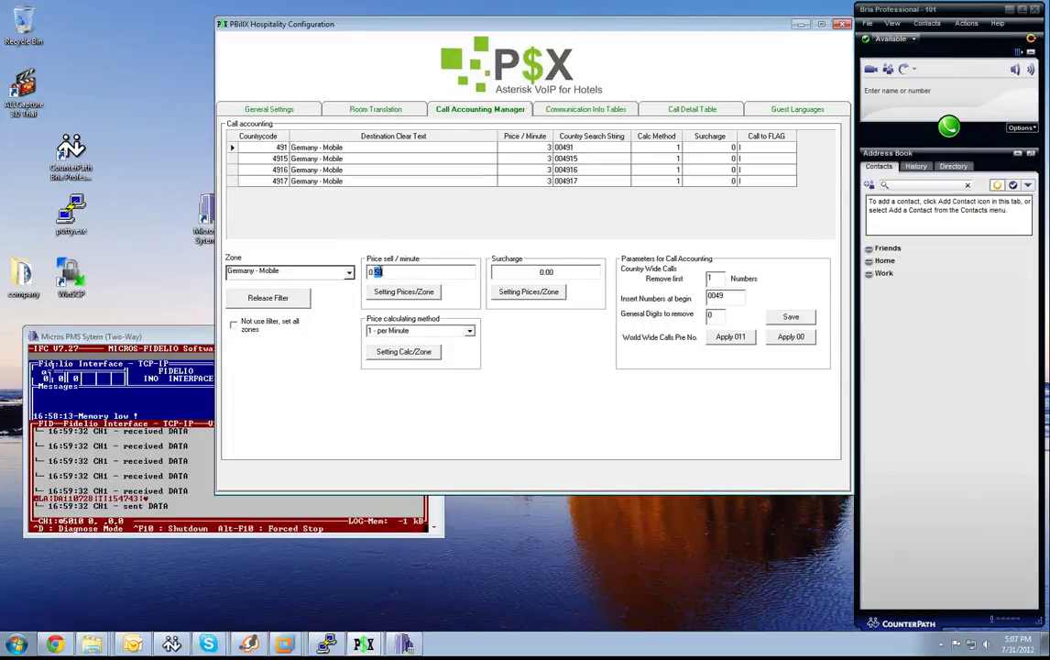
drag(370, 273, 400, 270)
text(0.70)
click(424, 293)
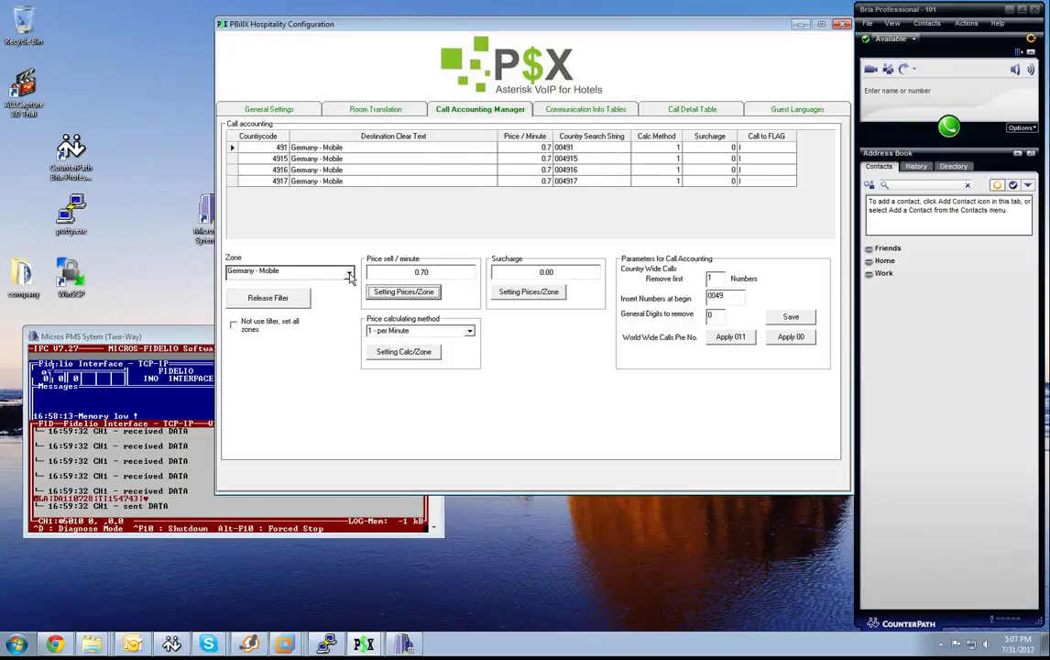
Price France at 2.00 and France - Mobile at 2.50 per minute.
click(349, 275)
text(f)
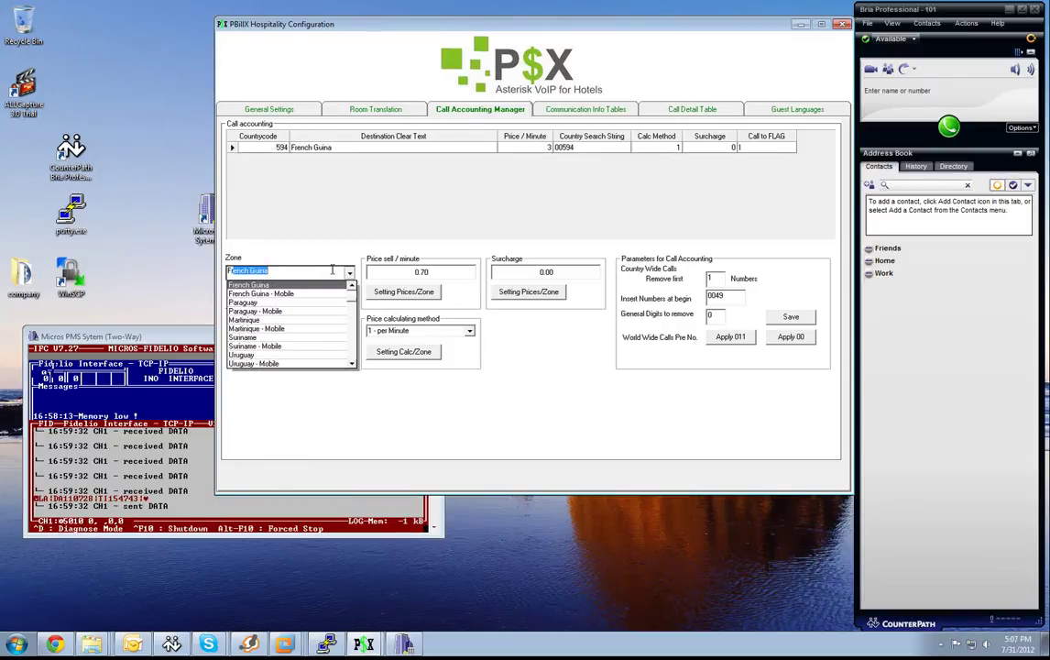
text(rance)
key(Return)
double_click(377, 271)
text(2.)
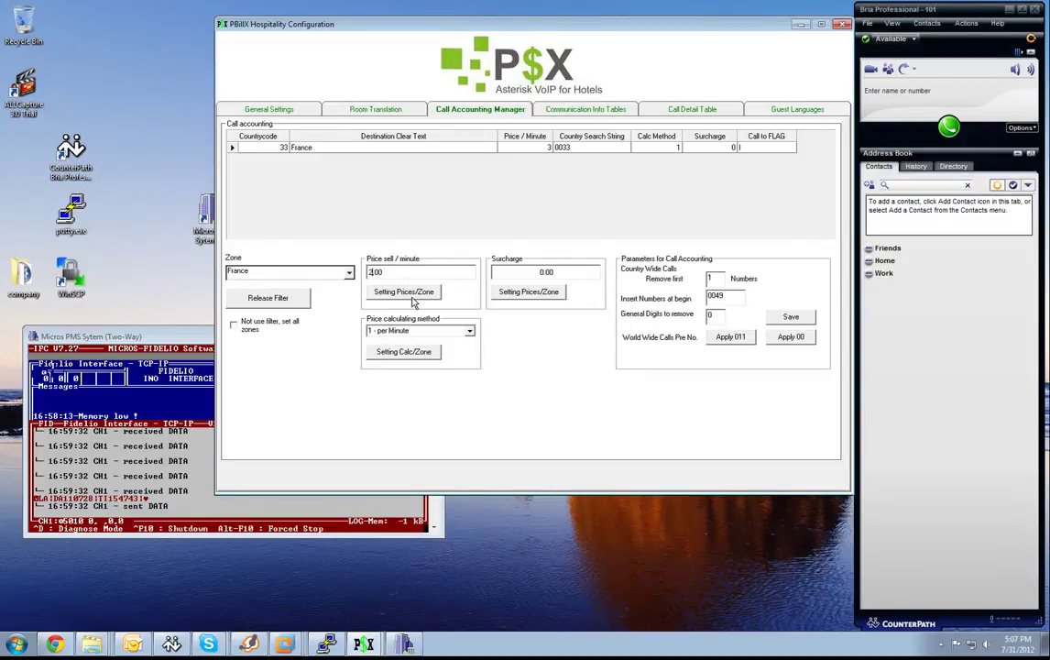
click(403, 291)
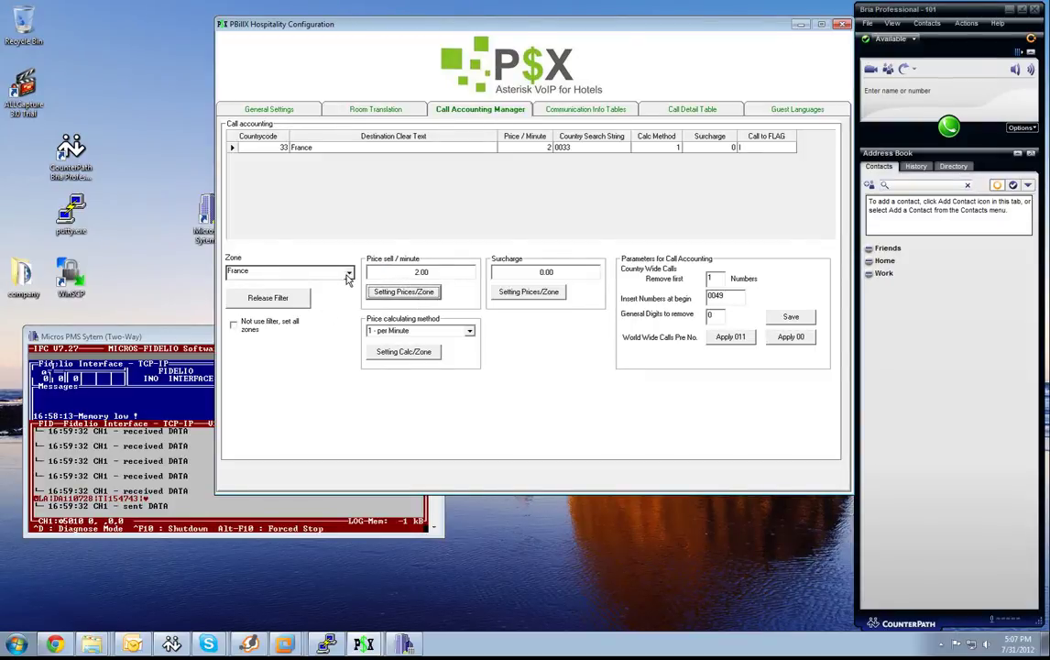
click(316, 271)
click(321, 295)
click(394, 272)
drag(377, 272, 396, 269)
text(50)
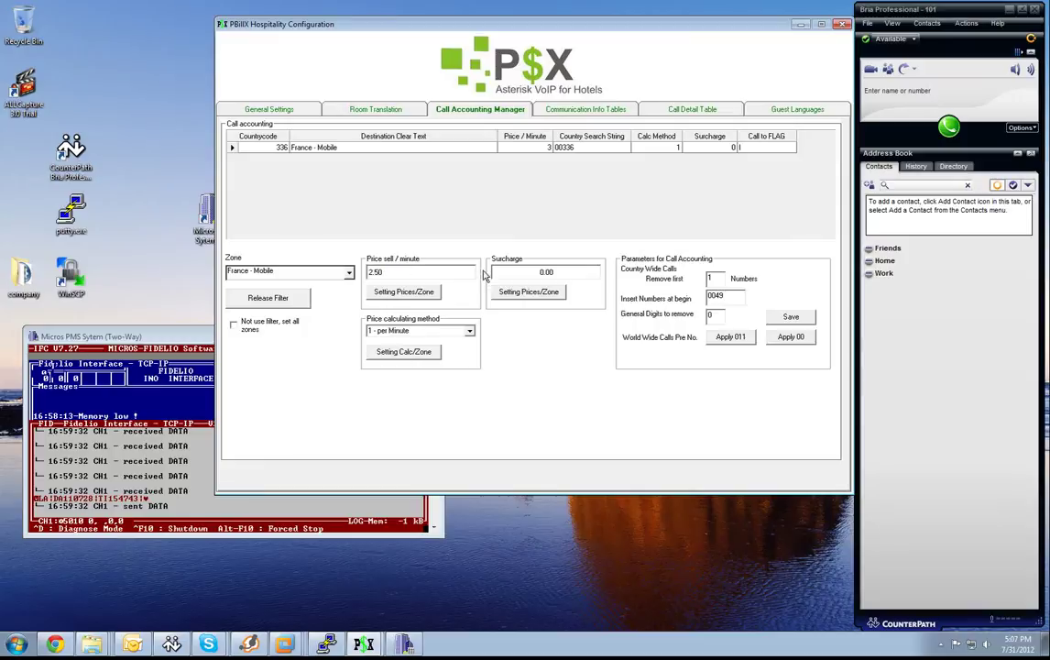
click(428, 292)
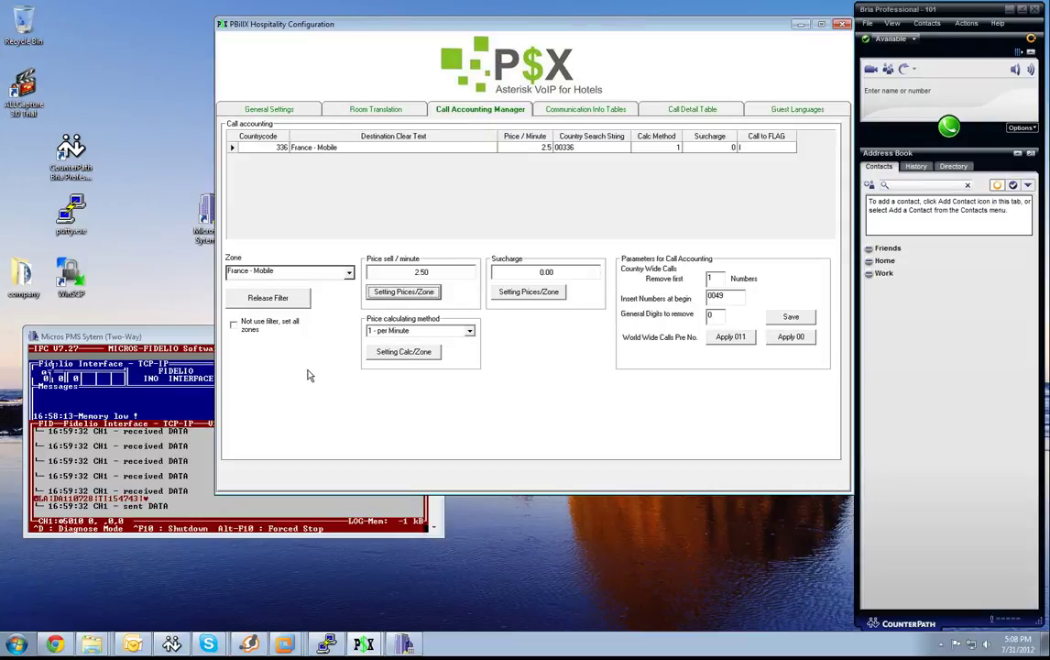
Return to the Communication Info Tables with empty buffers and bring the Micros PMS console forward.
click(575, 109)
click(682, 109)
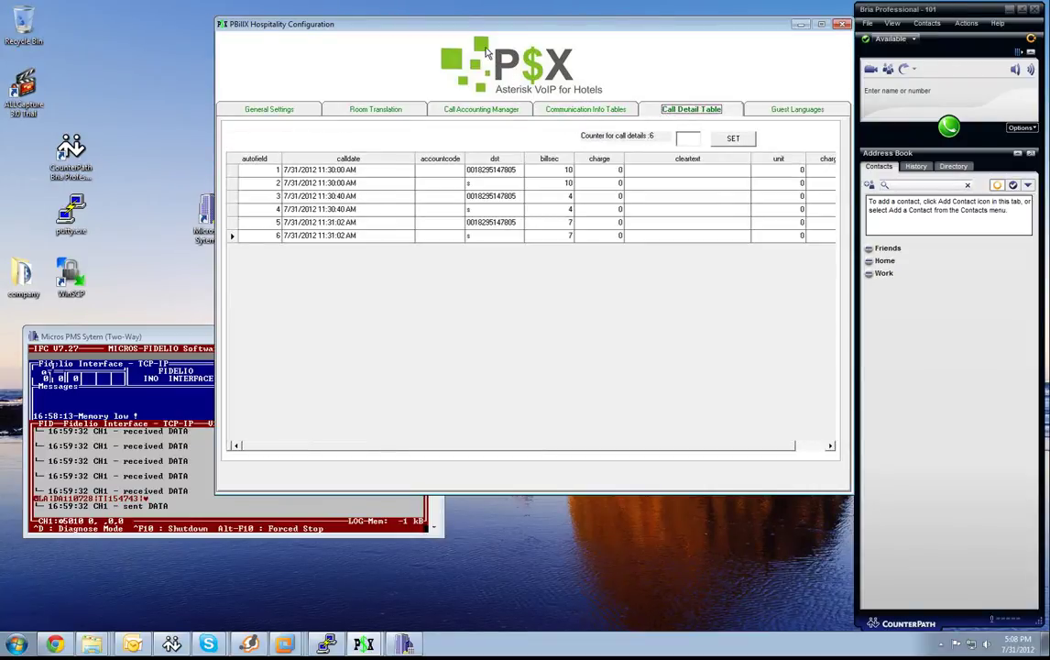
drag(475, 26, 517, 26)
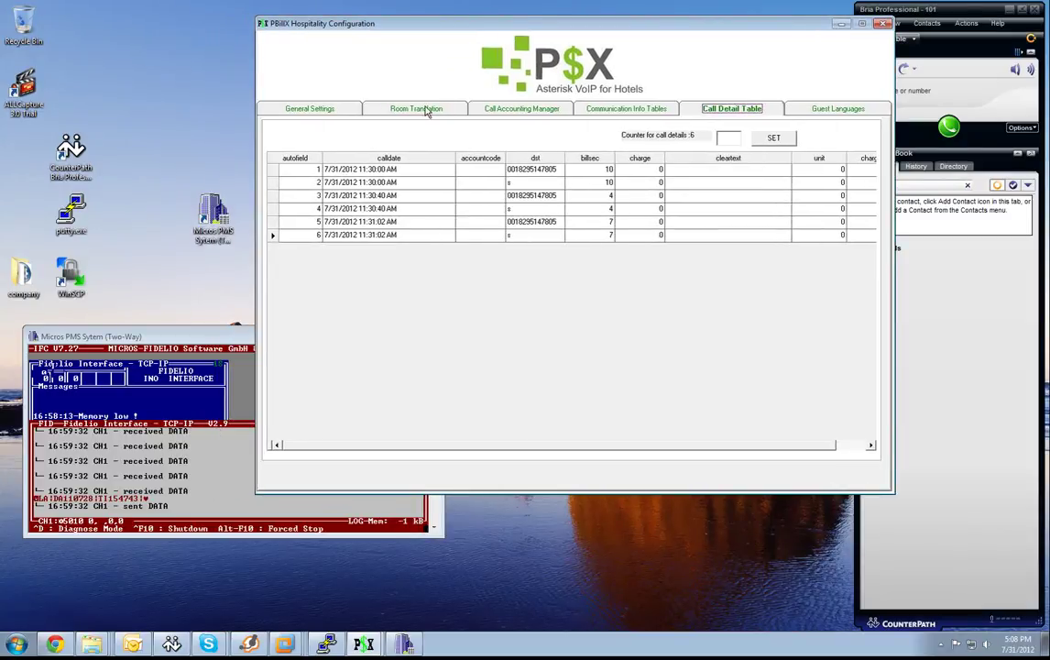
click(603, 109)
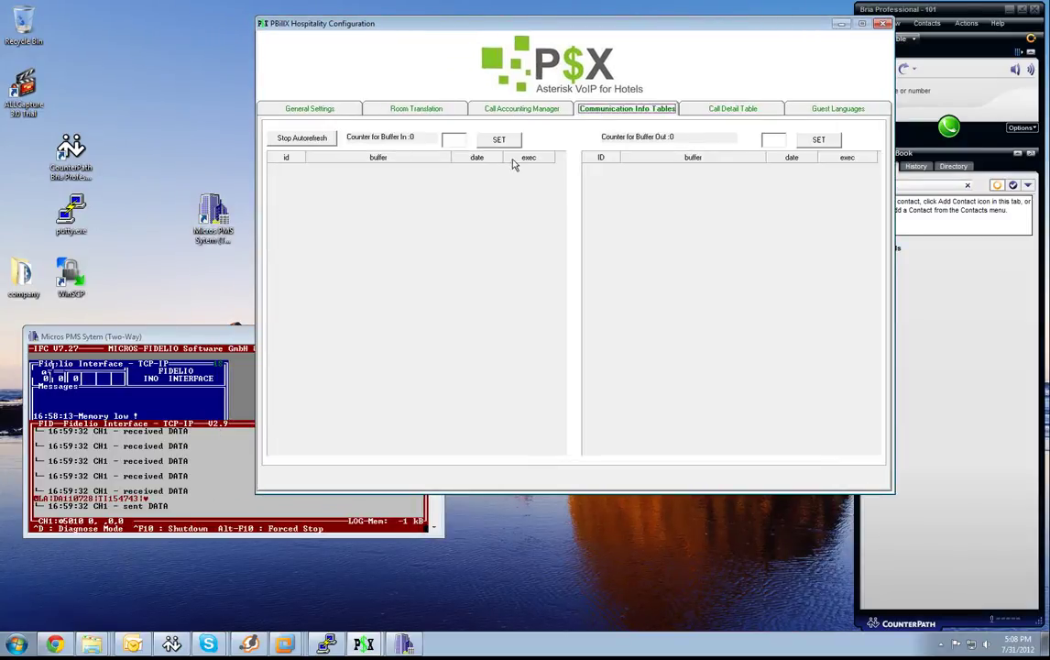
click(174, 332)
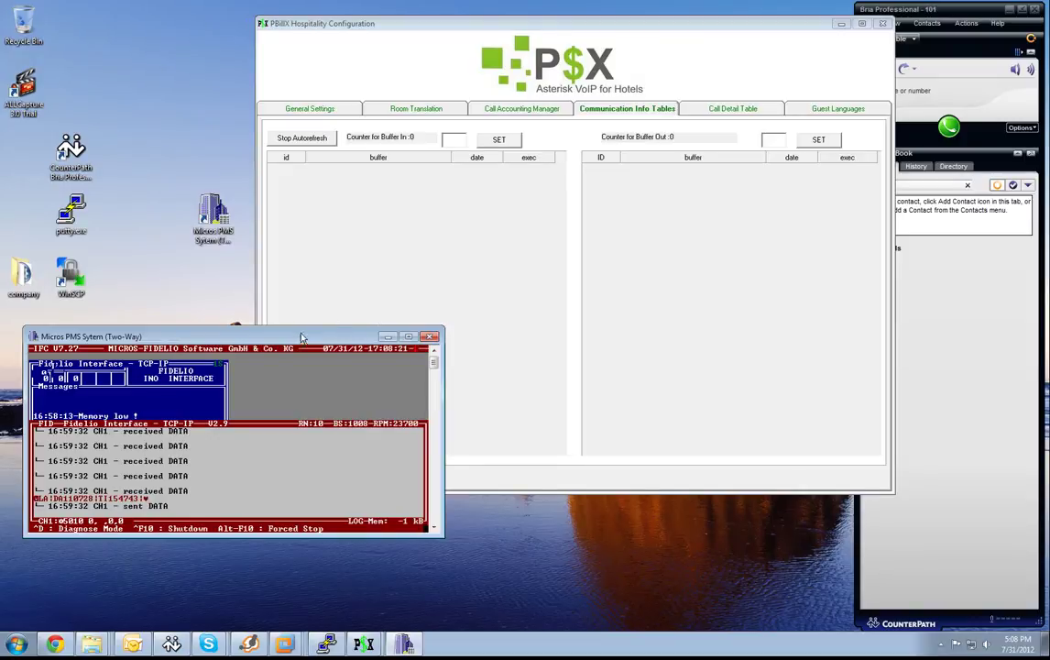
Send a room 101 guest check-in from the Micros PMS console and view it in PBillX's incoming buffer.
drag(300, 340, 281, 192)
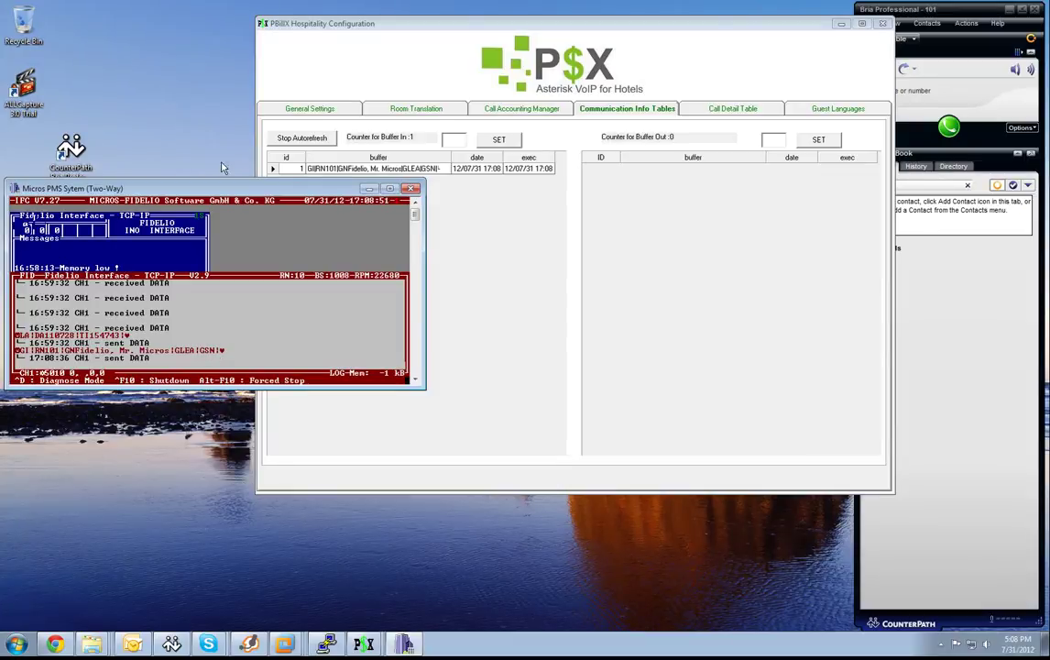
drag(218, 190, 238, 314)
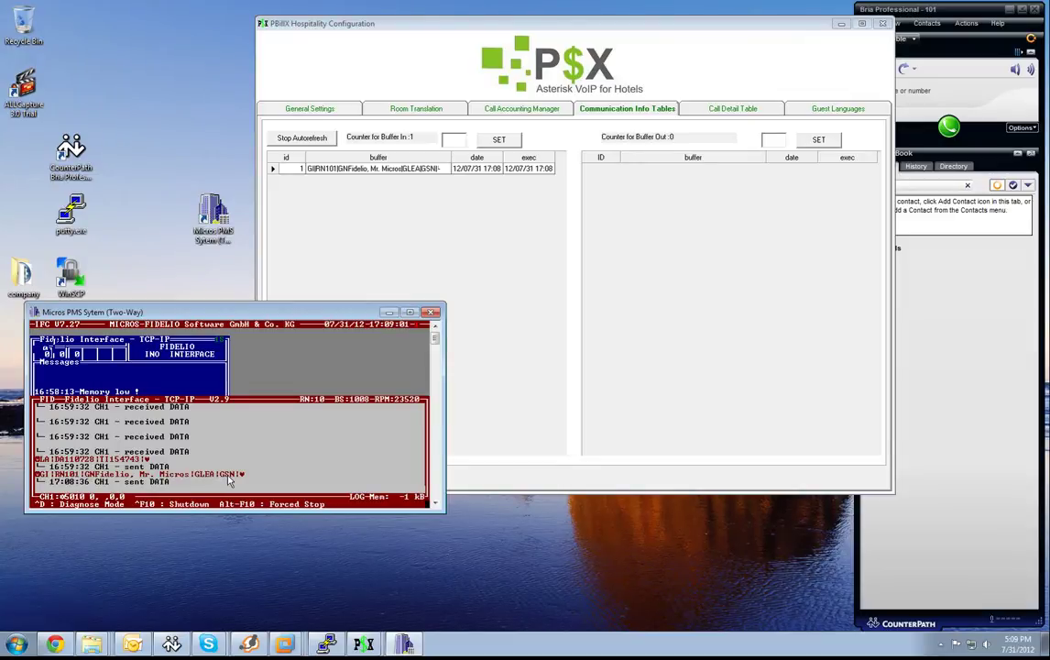
click(300, 168)
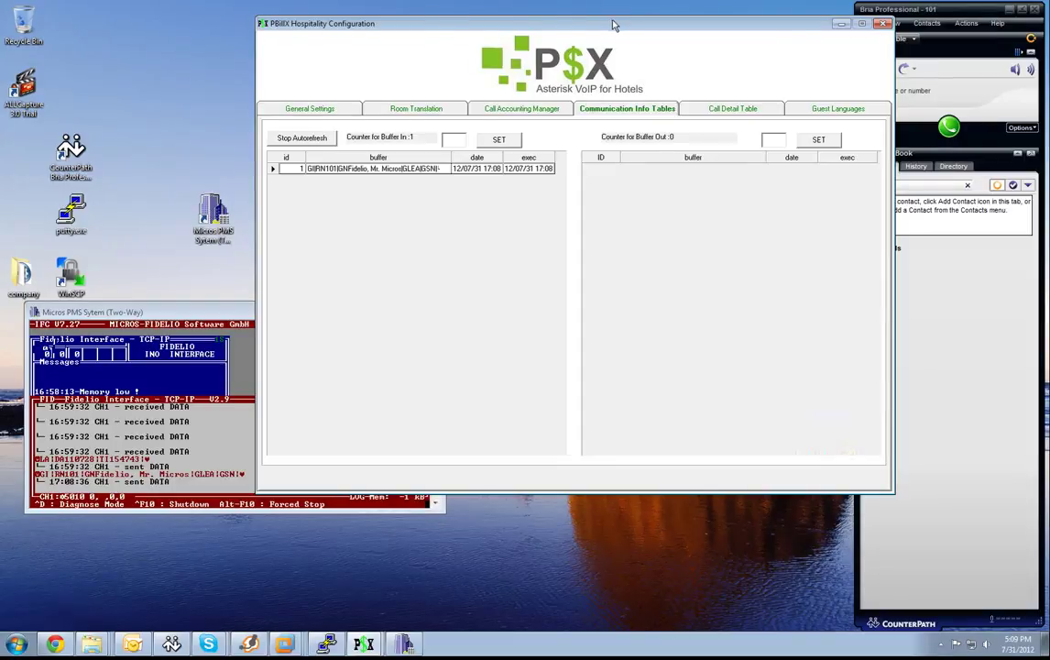
Move the configuration window left with the Zoiper and Bria Professional 101 softphones beside it.
drag(613, 24, 401, 32)
drag(842, 309, 654, 144)
drag(939, 11, 915, 49)
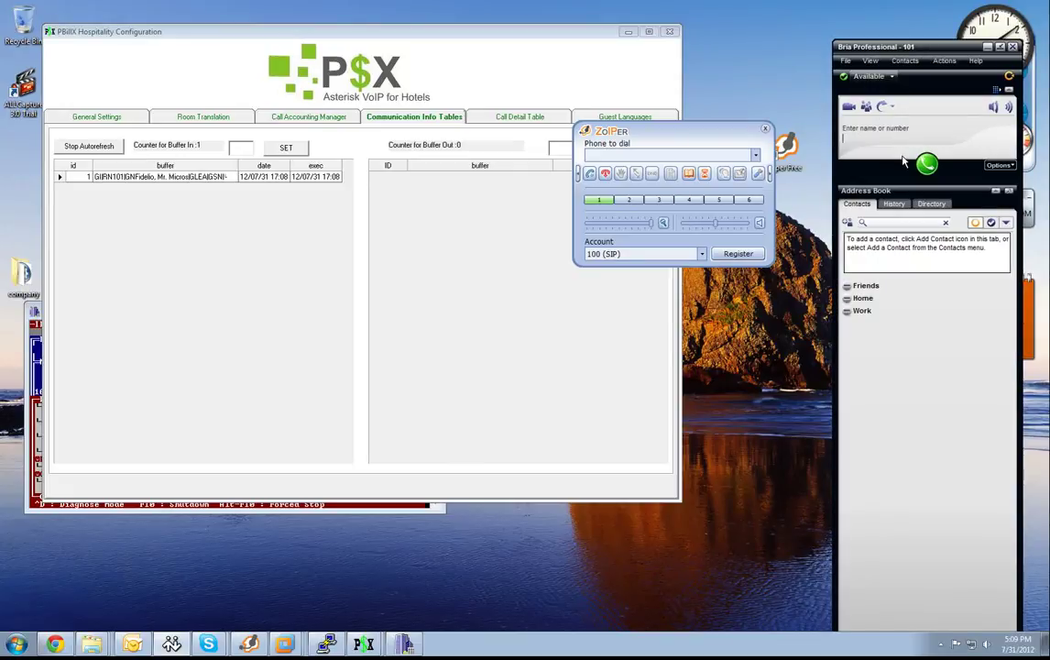